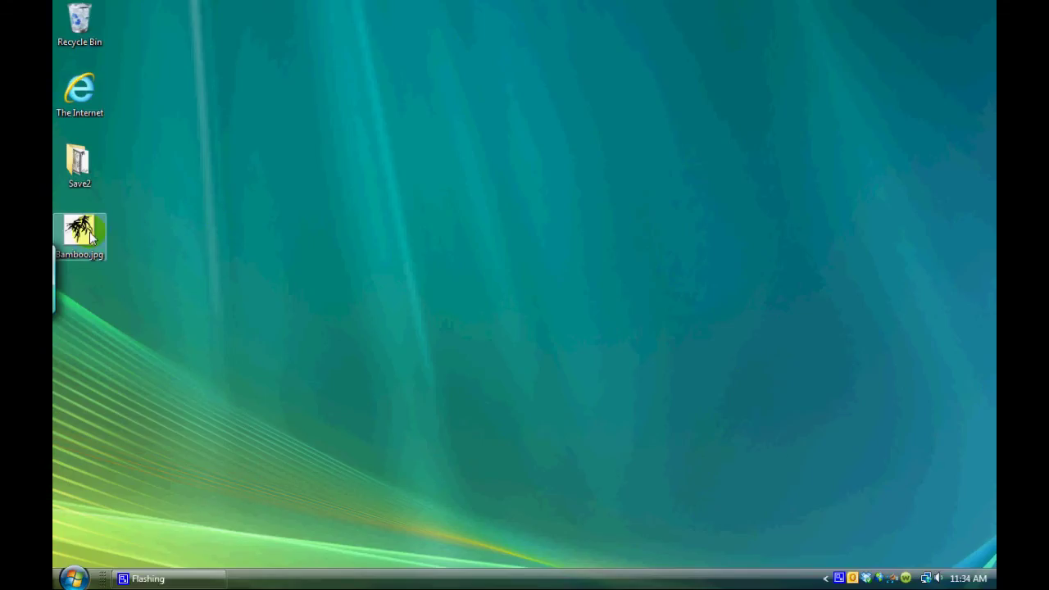
Open Bamboo.jpg from the desktop to preview the black ink bamboo drawing.
double_click(82, 234)
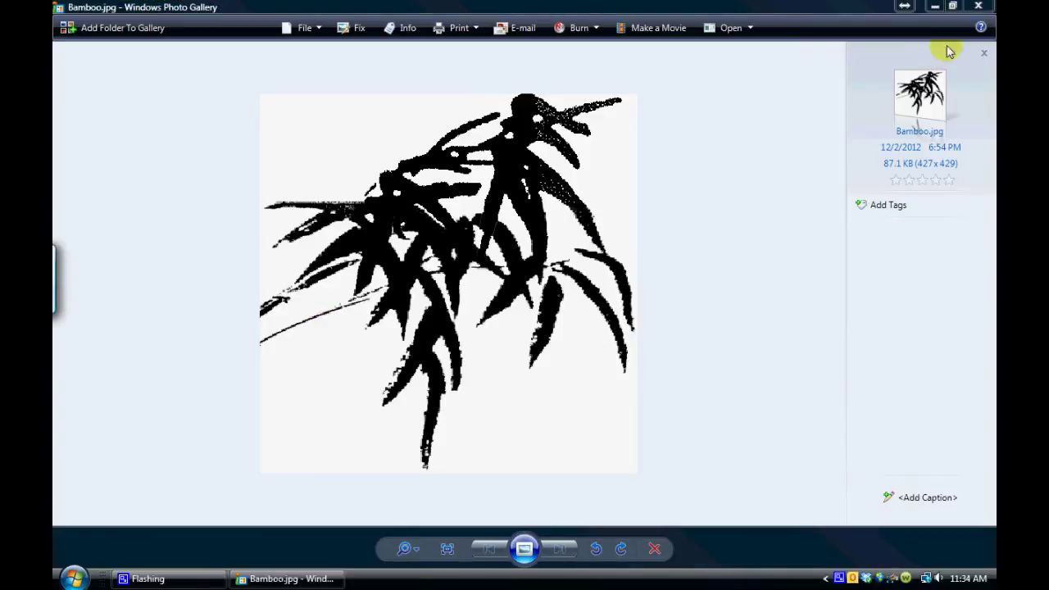
Close the preview and paste a desktop copy of Bamboo.jpg to rename as Bamboo - after.jpg.
left_click(983, 8)
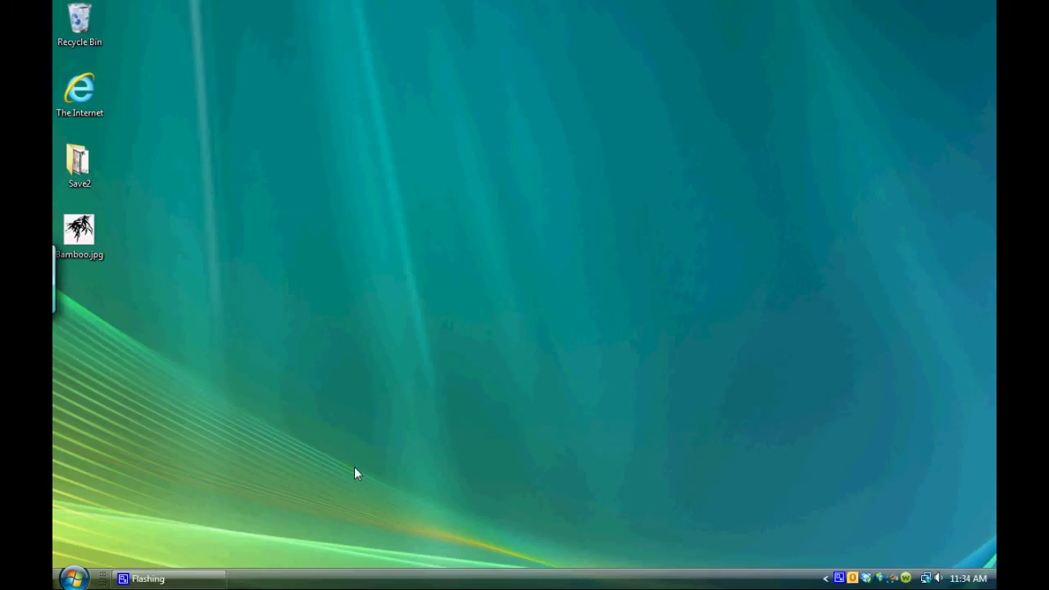
right_click(82, 234)
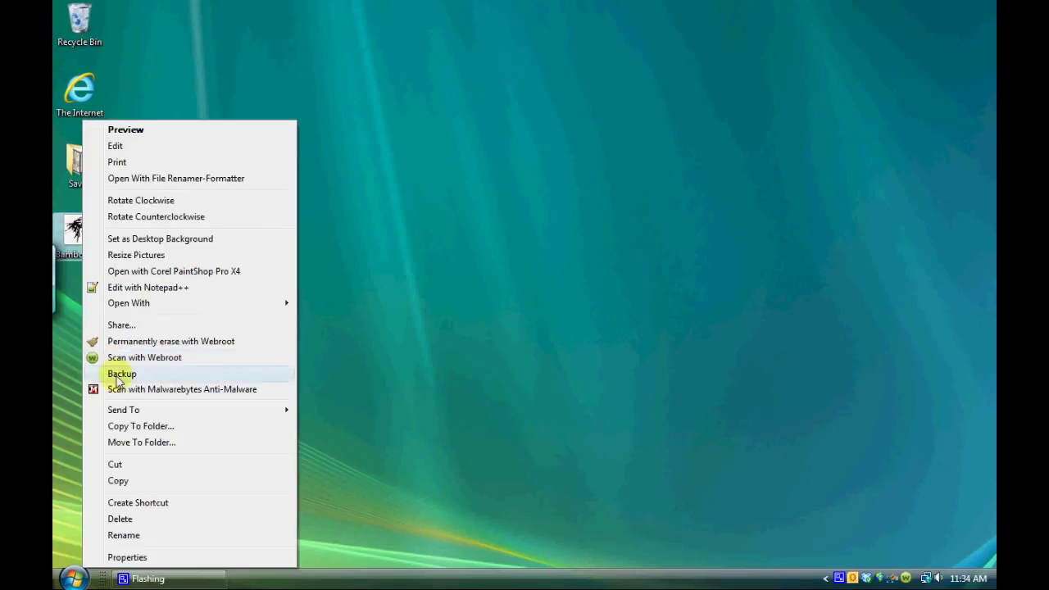
left_click(138, 481)
right_click(80, 337)
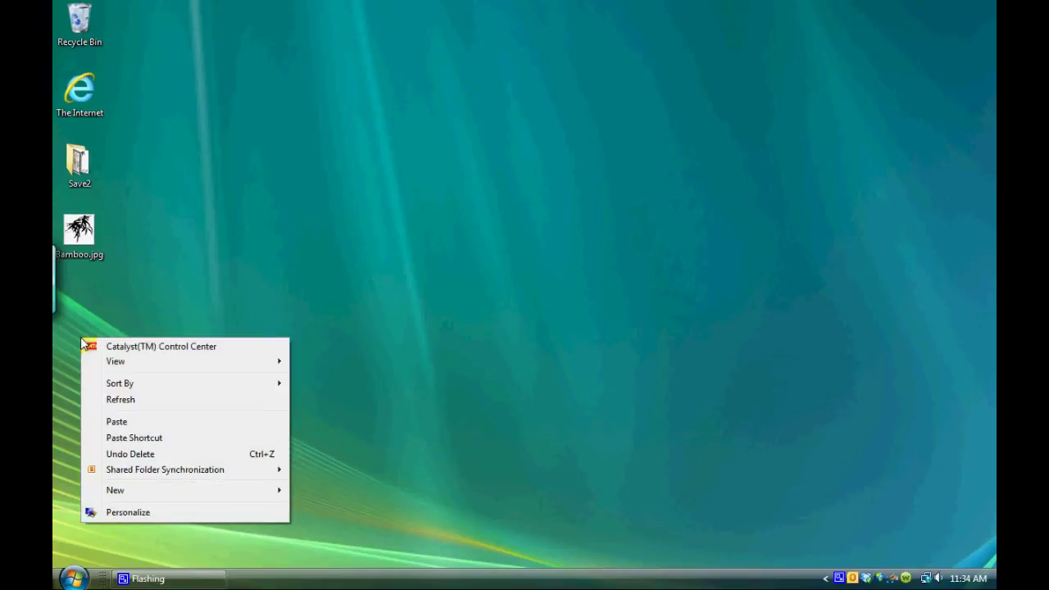
left_click(111, 422)
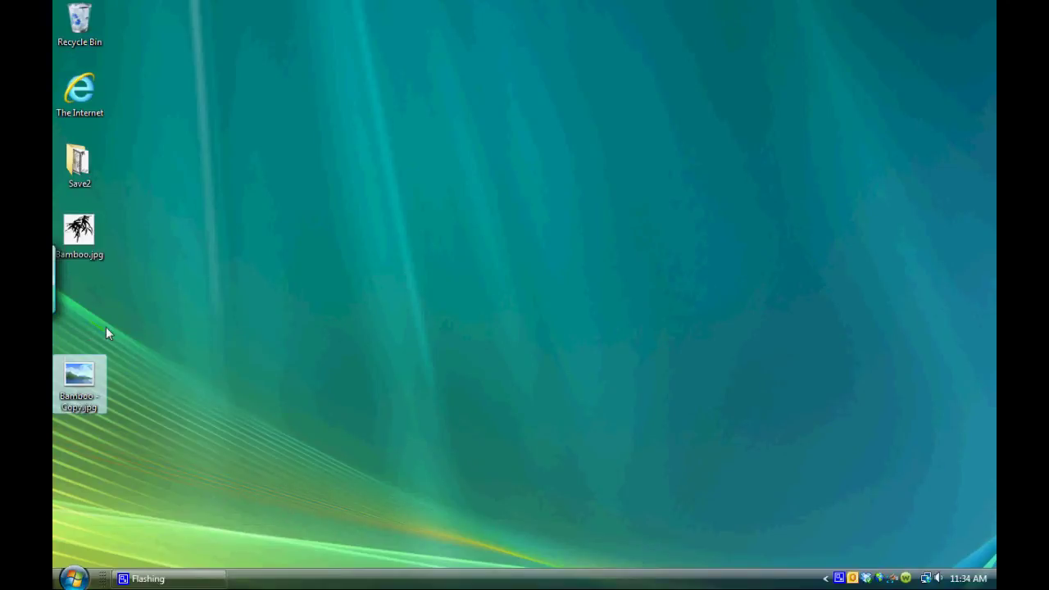
right_click(90, 402)
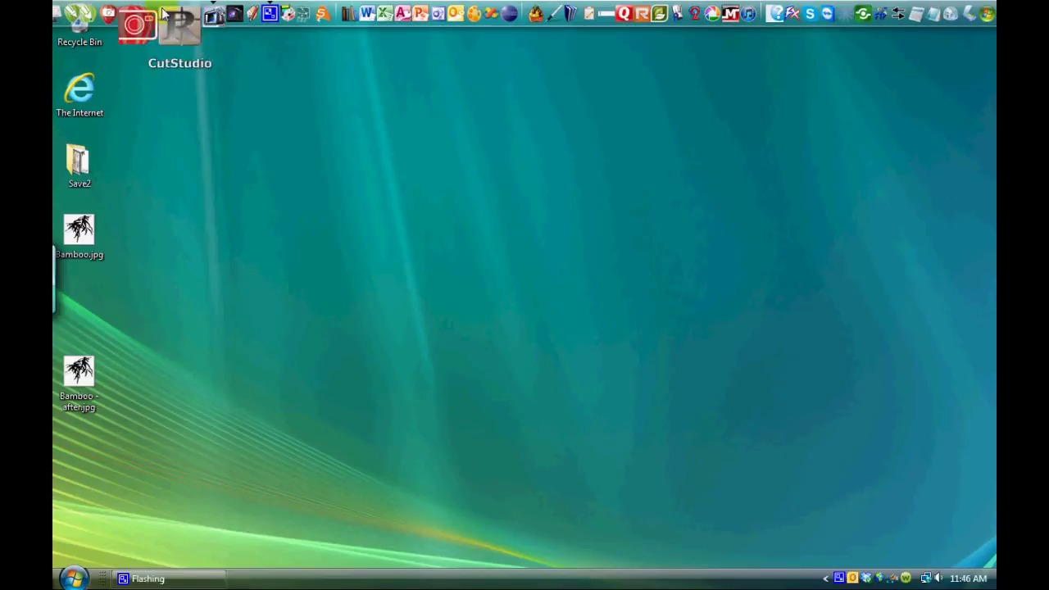
Launch PHOTO-PAINT and drag Bamboo.jpg and Bamboo - after.jpg into its workspace.
left_click(135, 24)
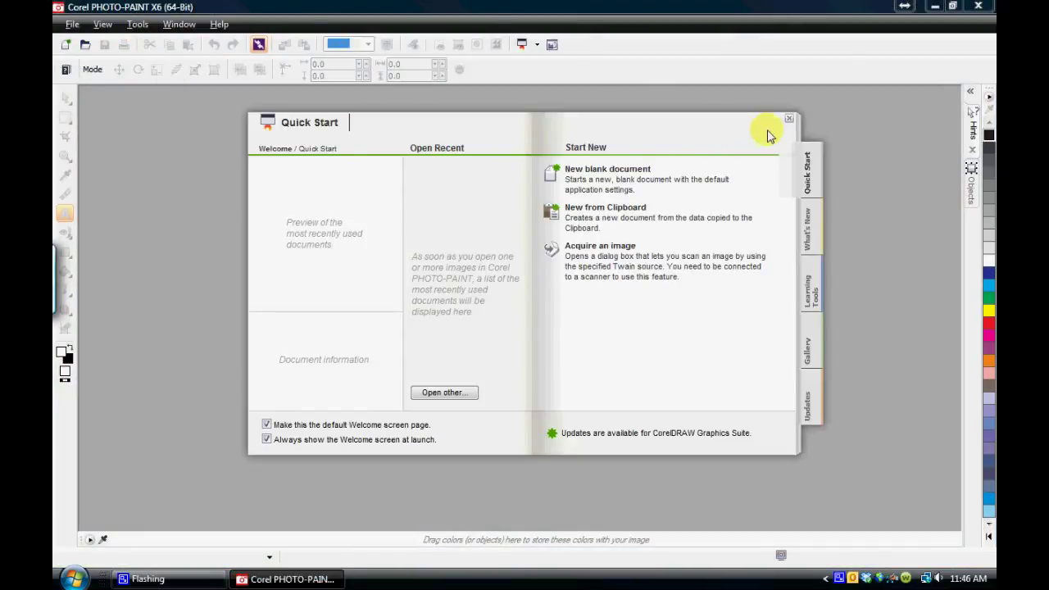
left_click(788, 119)
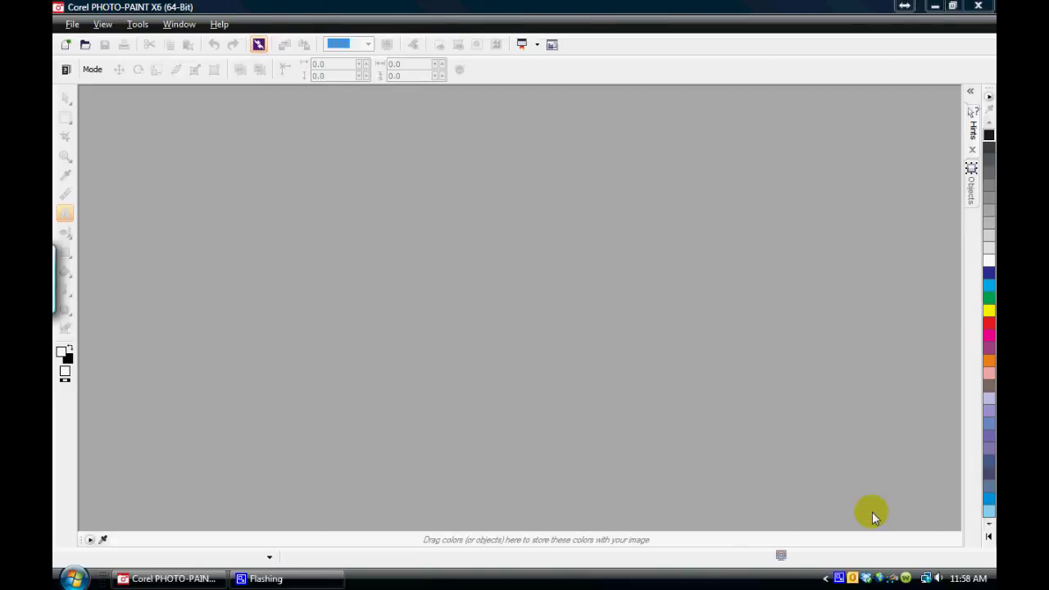
double_click(669, 17)
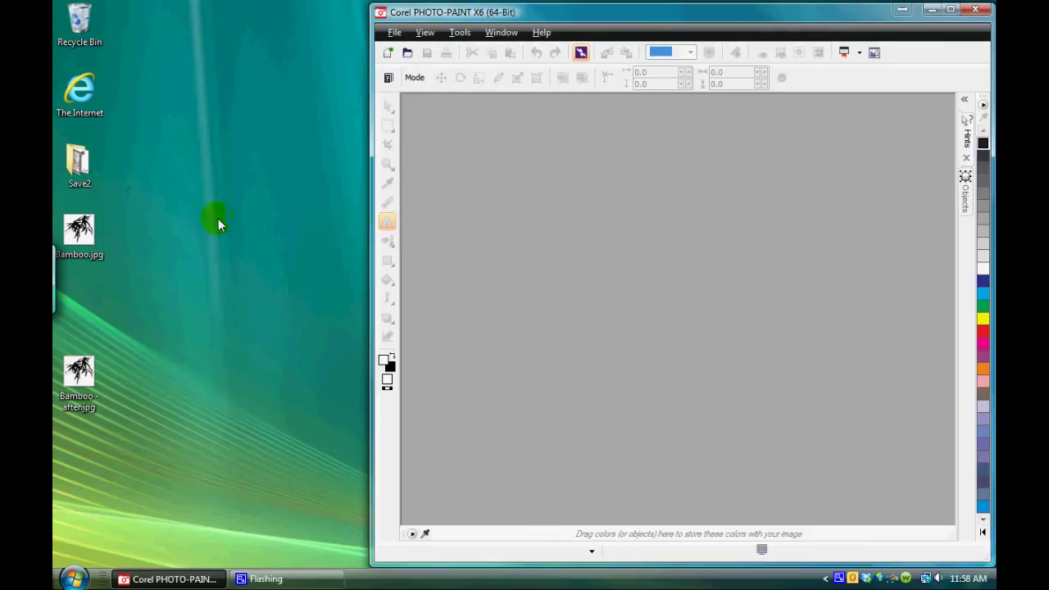
mouse_move(94, 238)
left_mouse_down()
mouse_move(410, 194)
mouse_move(440, 169)
mouse_move(428, 191)
left_mouse_up()
left_click_drag(78, 369, 806, 264)
Maximize PHOTO-PAINT and tile the two bamboo images vertically side by side.
double_click(676, 12)
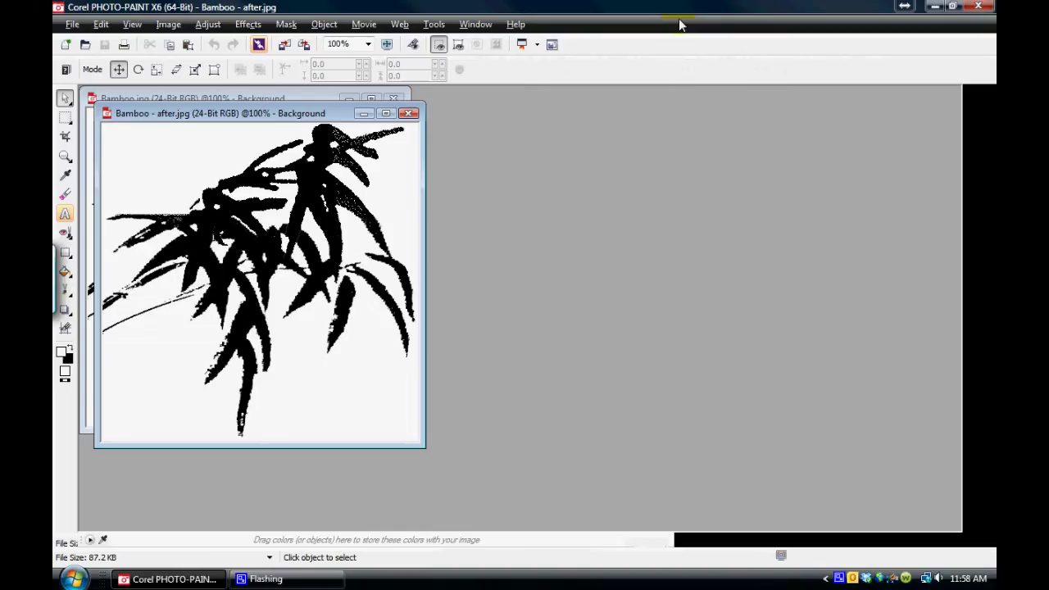
left_click(434, 24)
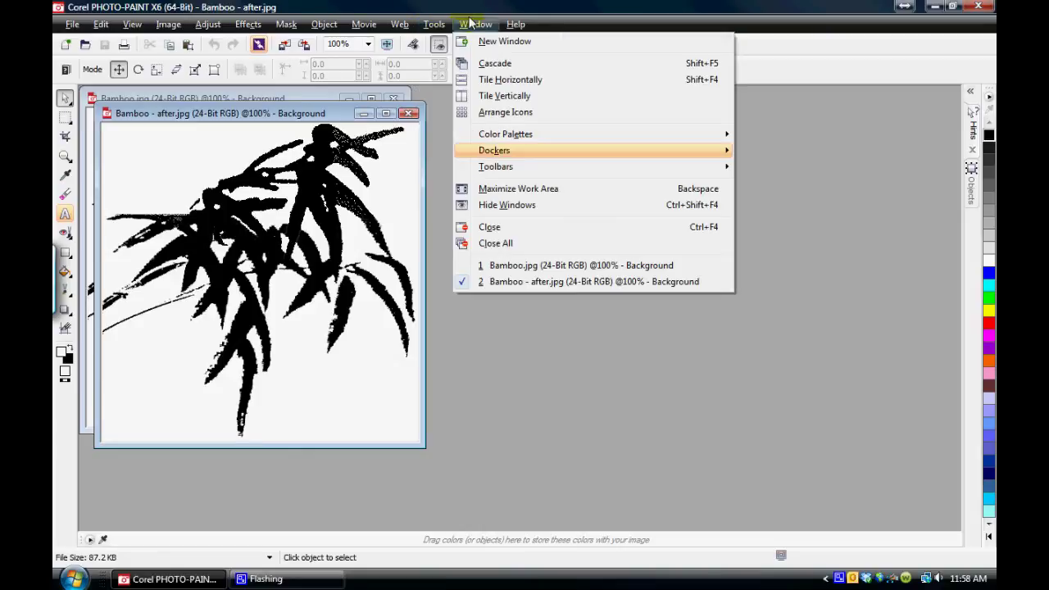
left_click(495, 98)
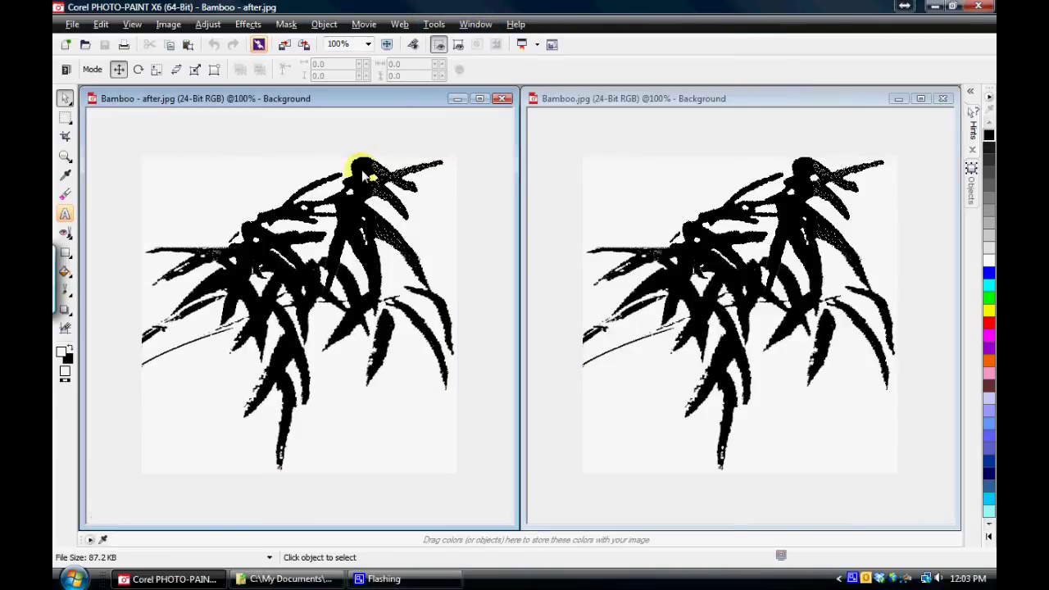
Zoom Bamboo - after.jpg up to 1600% to inspect the jagged, speckled leaf pixels.
scroll(362, 169, "up", 2)
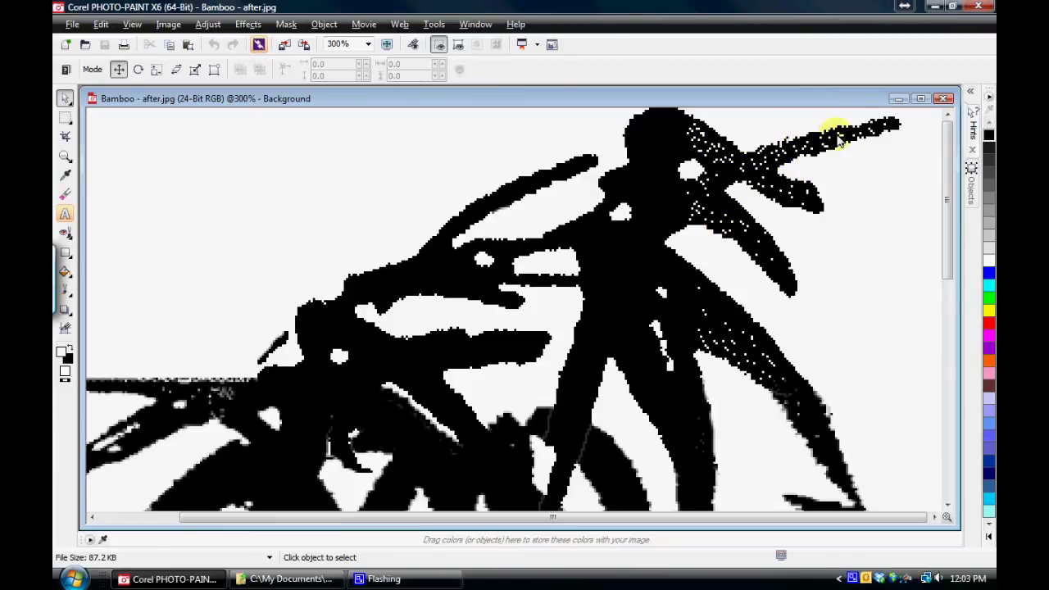
scroll(757, 169, "up", 3)
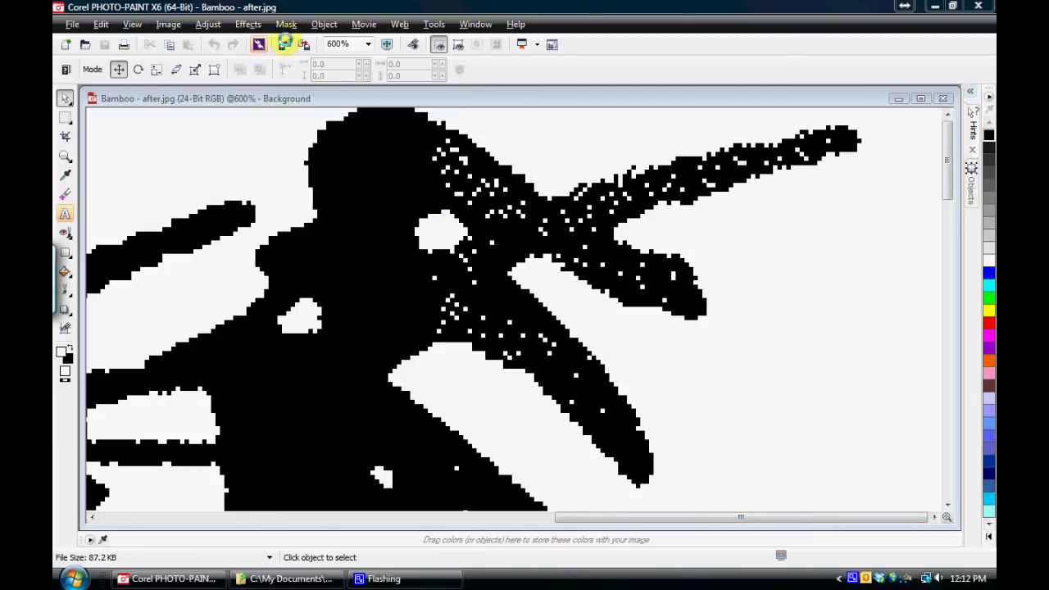
left_click(285, 23)
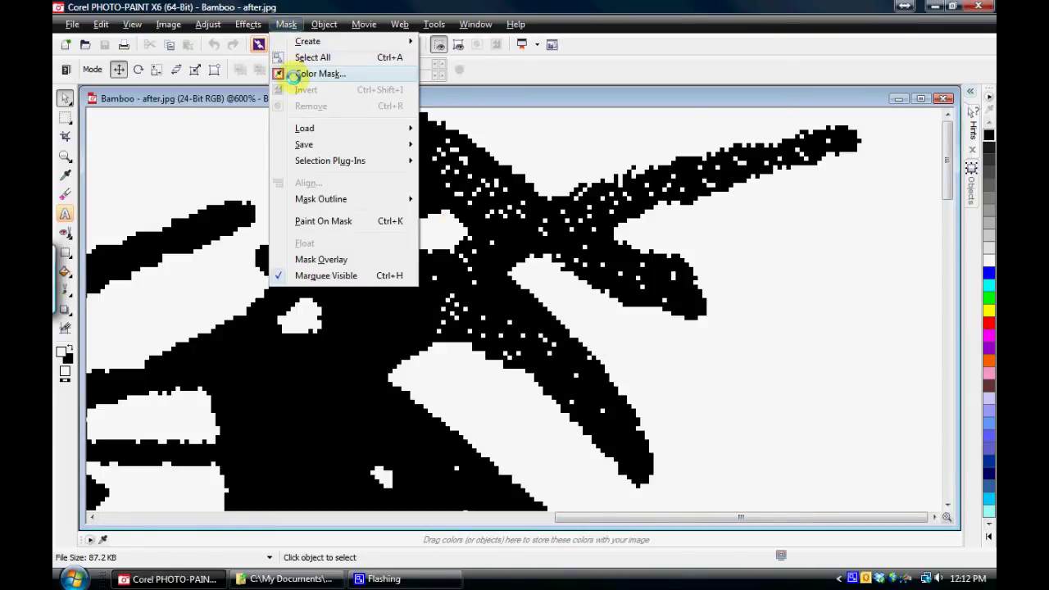
left_click(222, 123)
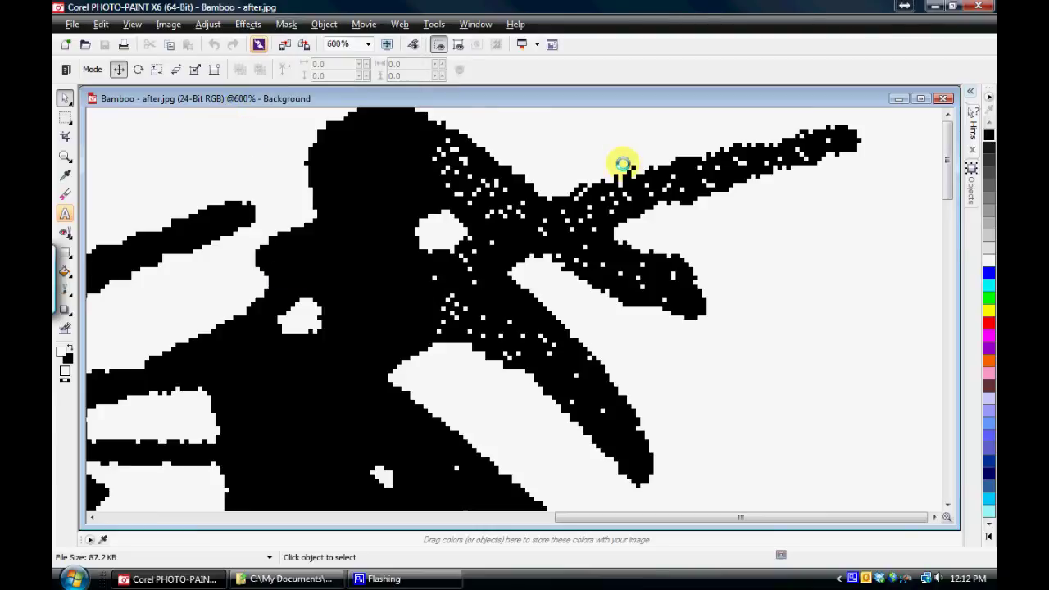
scroll(603, 188, "up", 1)
scroll(492, 204, "right", 2)
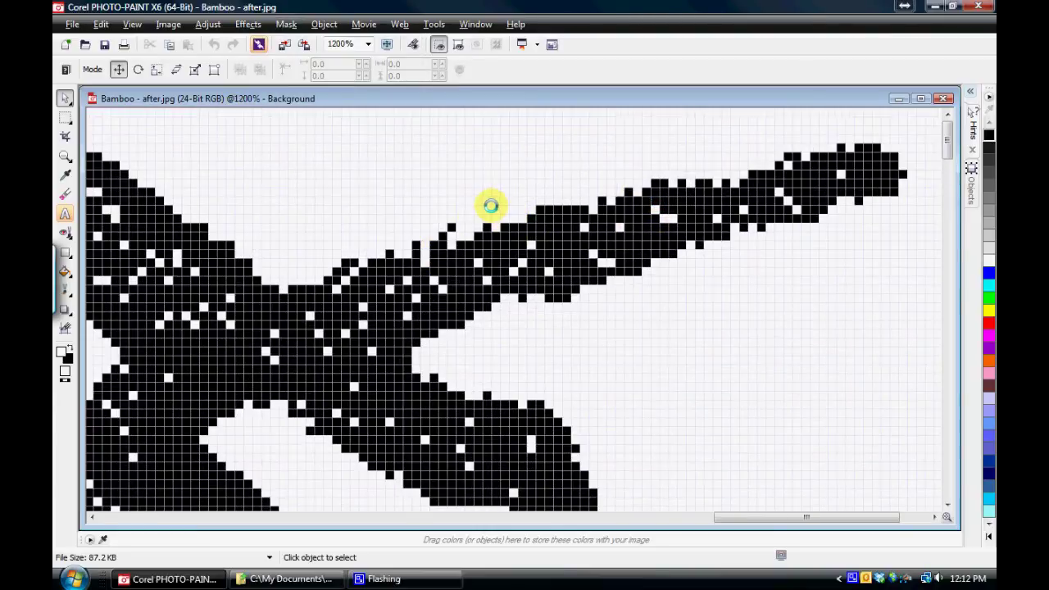
scroll(452, 232, "up", 1)
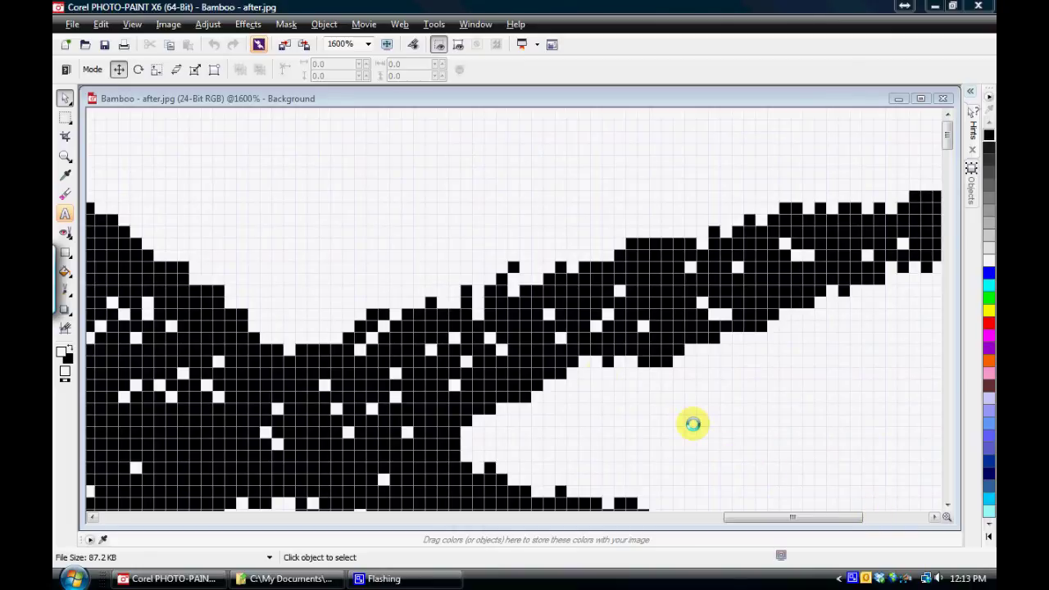
Resample Bamboo - after.jpg to 300 dpi horizontal resolution with anti-aliasing on.
left_click(168, 23)
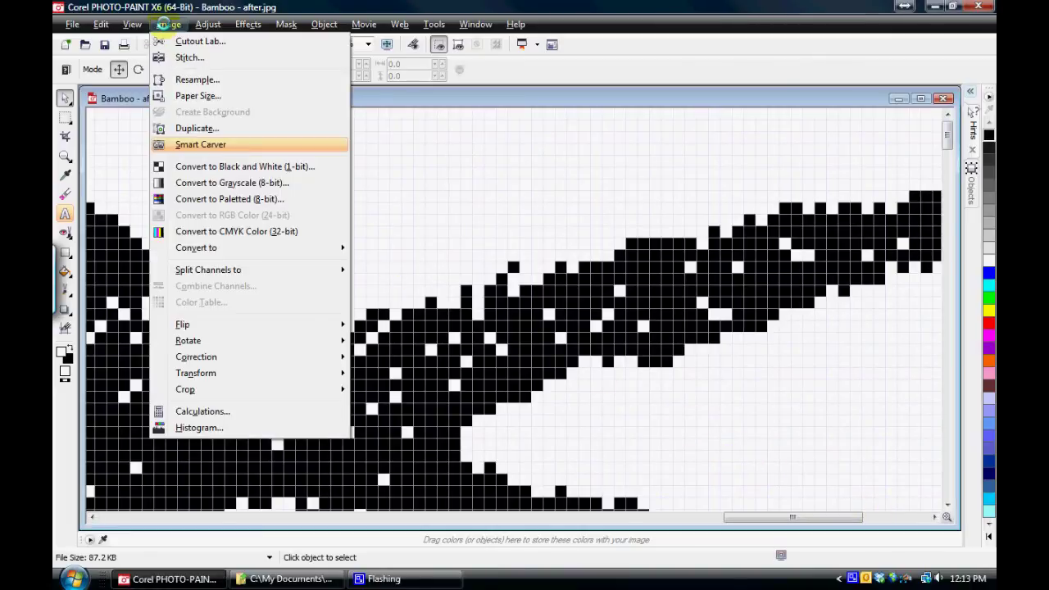
left_click(239, 80)
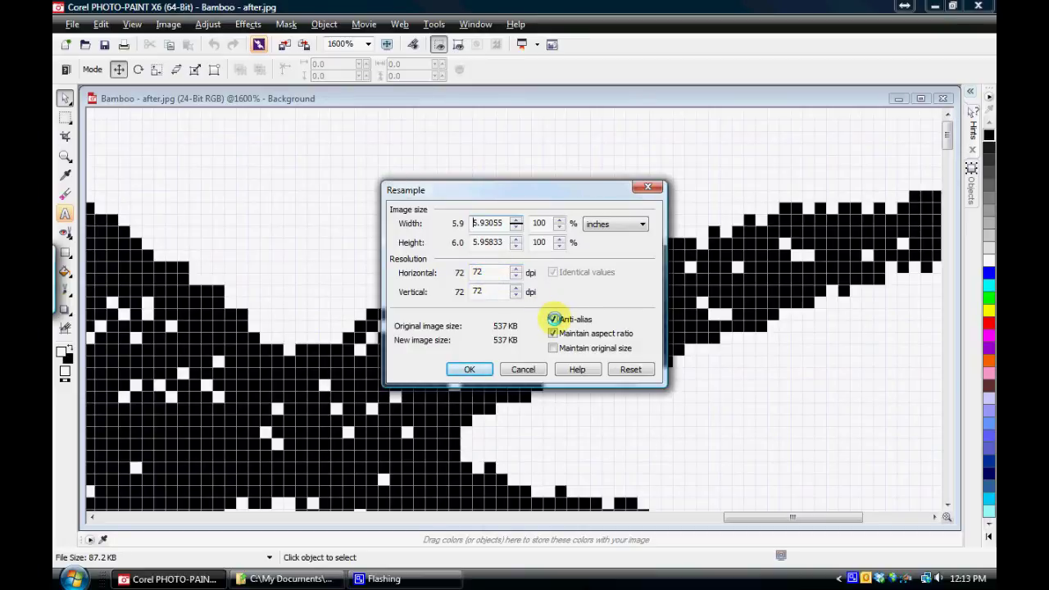
left_click_drag(482, 273, 460, 269)
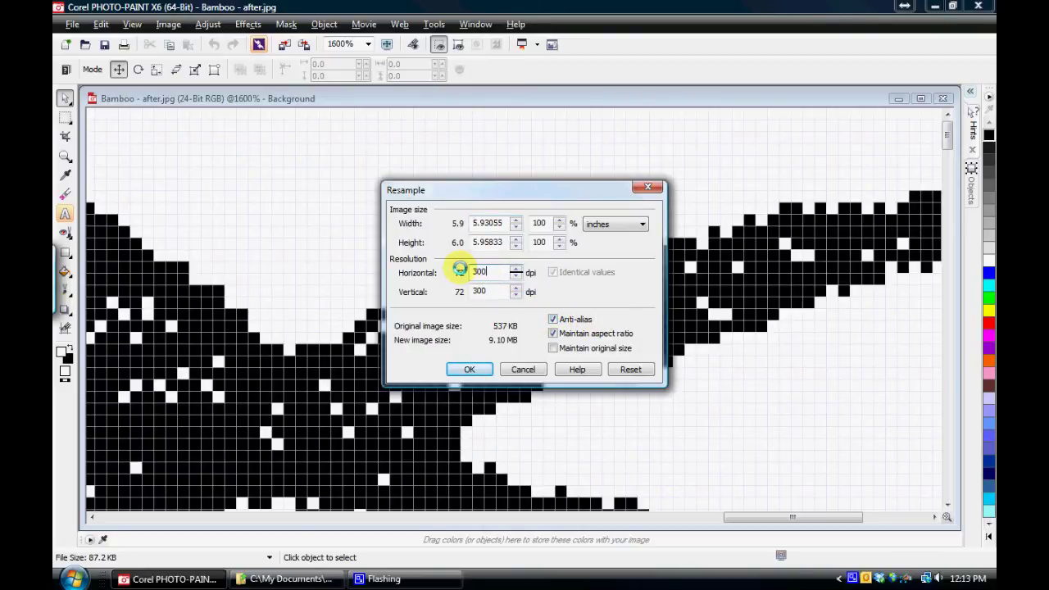
left_click(468, 369)
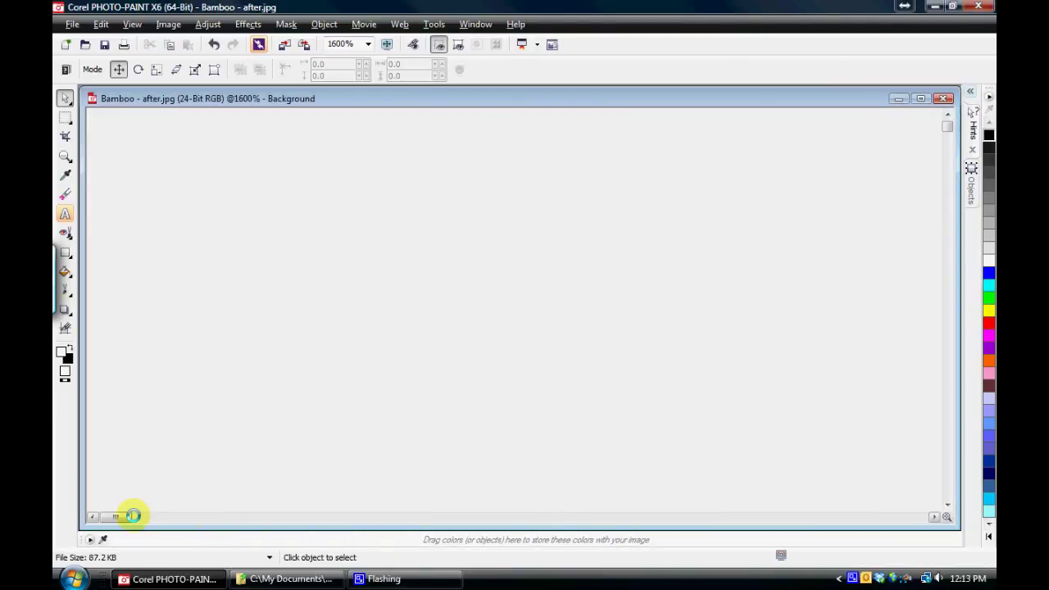
left_click_drag(119, 515, 861, 516)
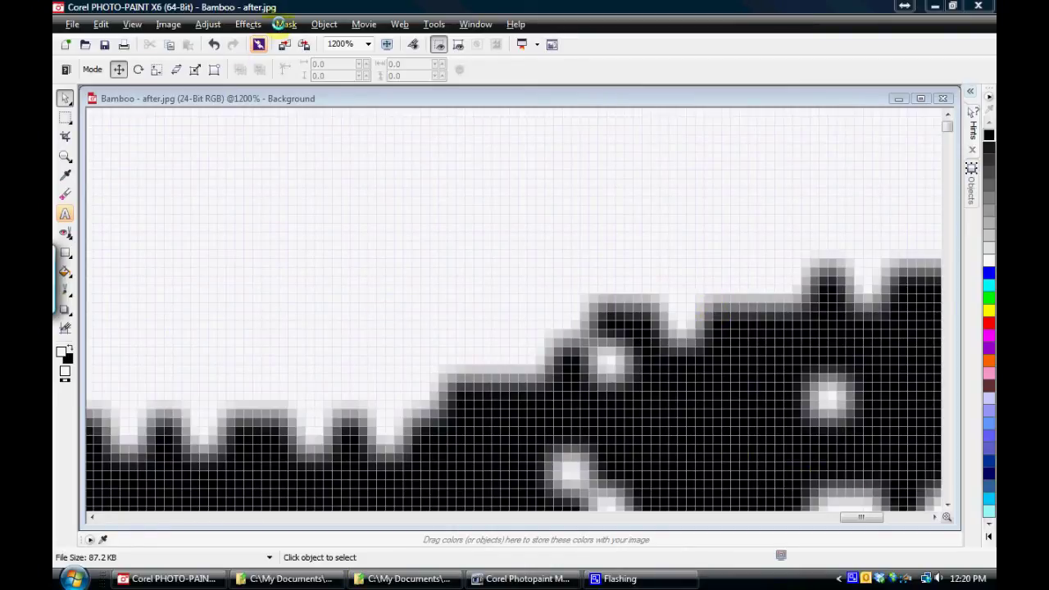
Create a Color Mask by eyedropping black from the bamboo ink.
left_click(285, 24)
left_click(302, 72)
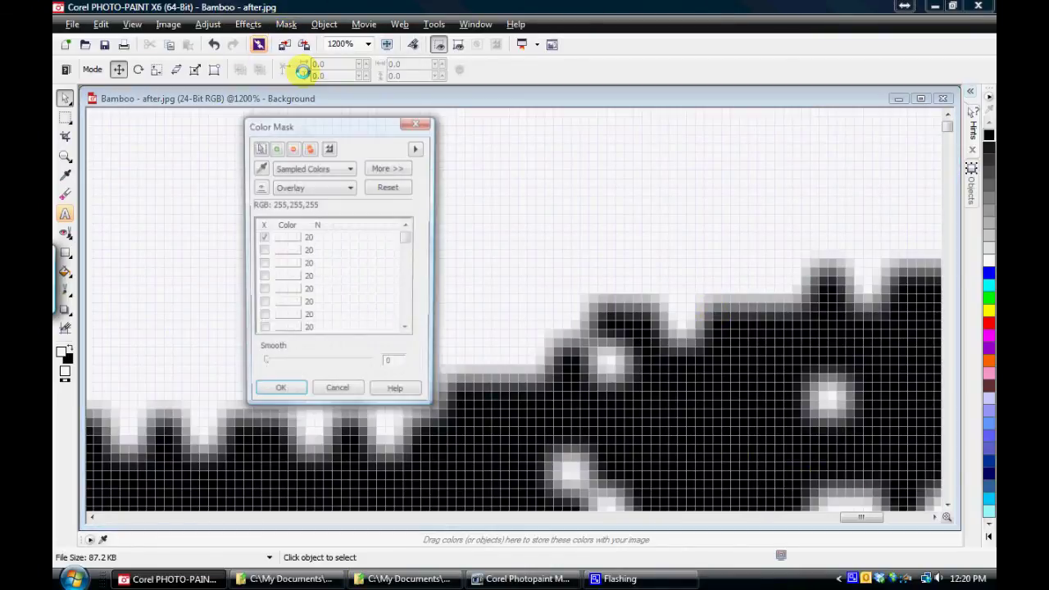
left_click(260, 168)
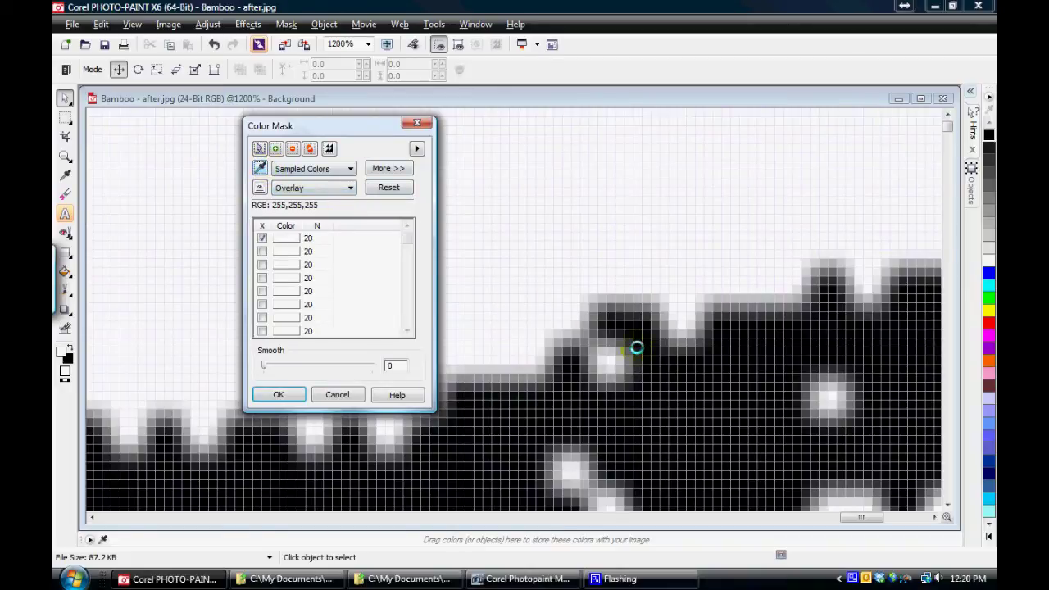
left_click(696, 378)
left_click(279, 397)
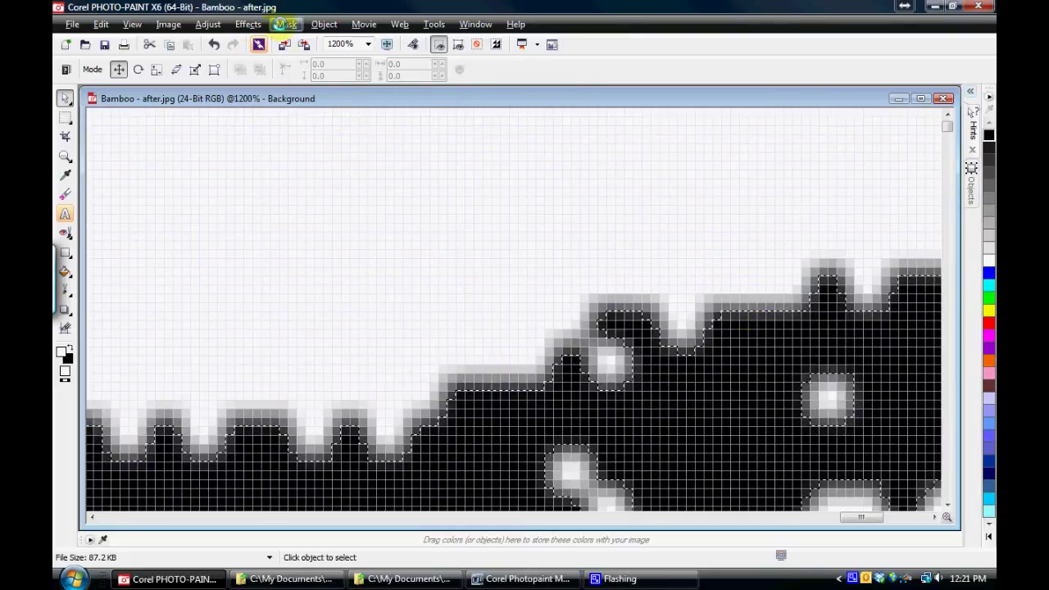
Recheck the Color Mask settings without changes and remove the black mask.
left_click(284, 23)
left_click(302, 71)
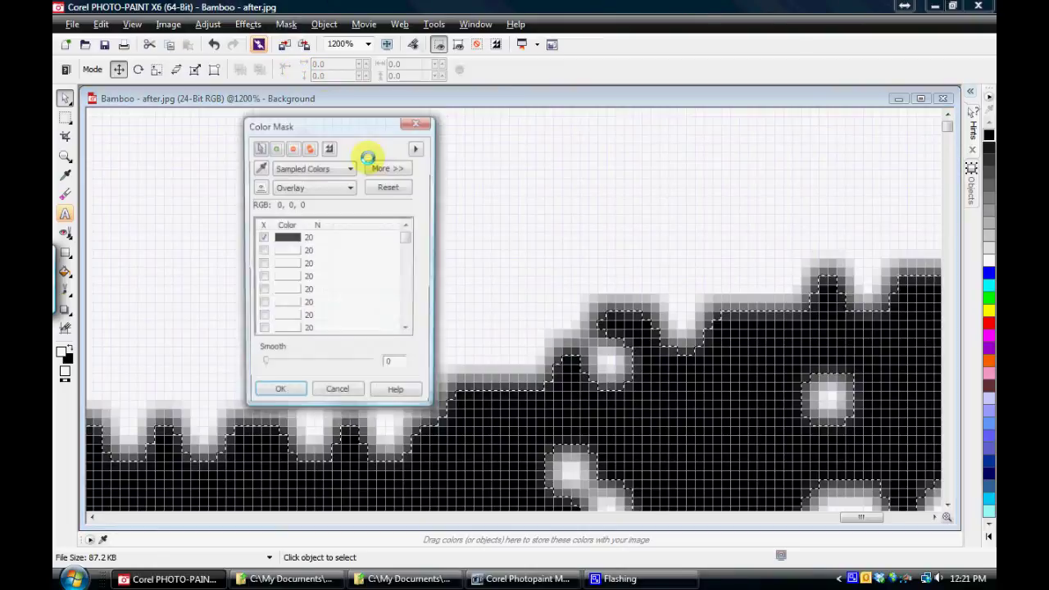
left_click(286, 251)
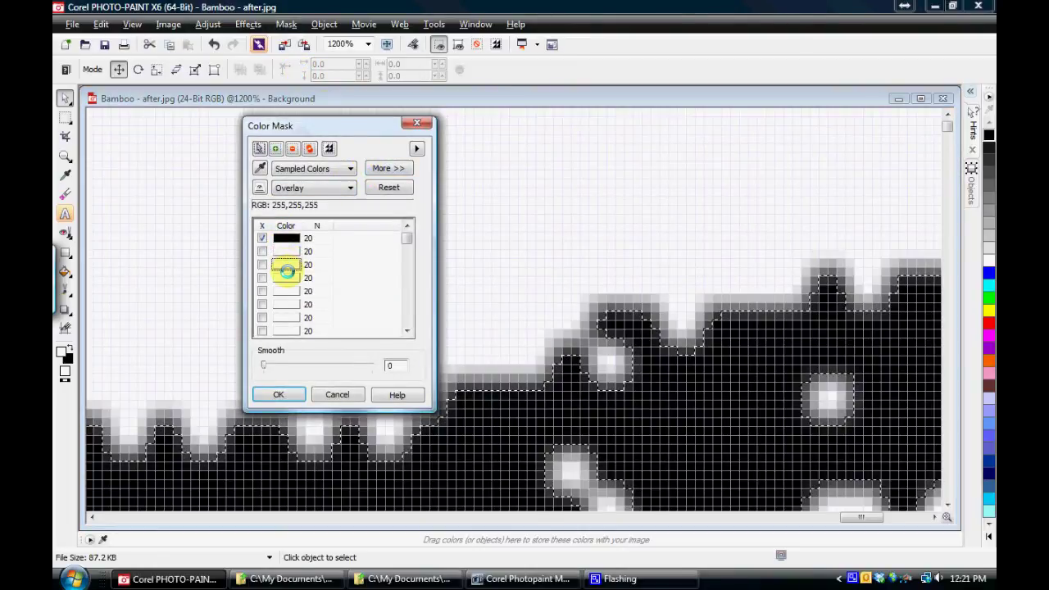
left_click(332, 394)
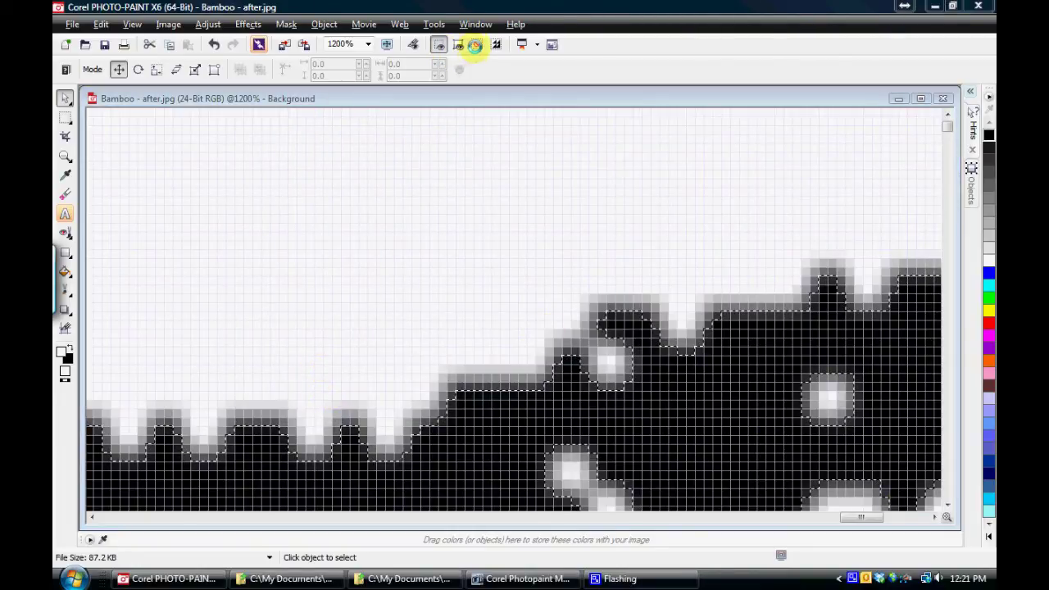
left_click(476, 44)
Color-mask the white background (RGB 255,255,255), then invert it to select the bamboo ink.
left_click(287, 24)
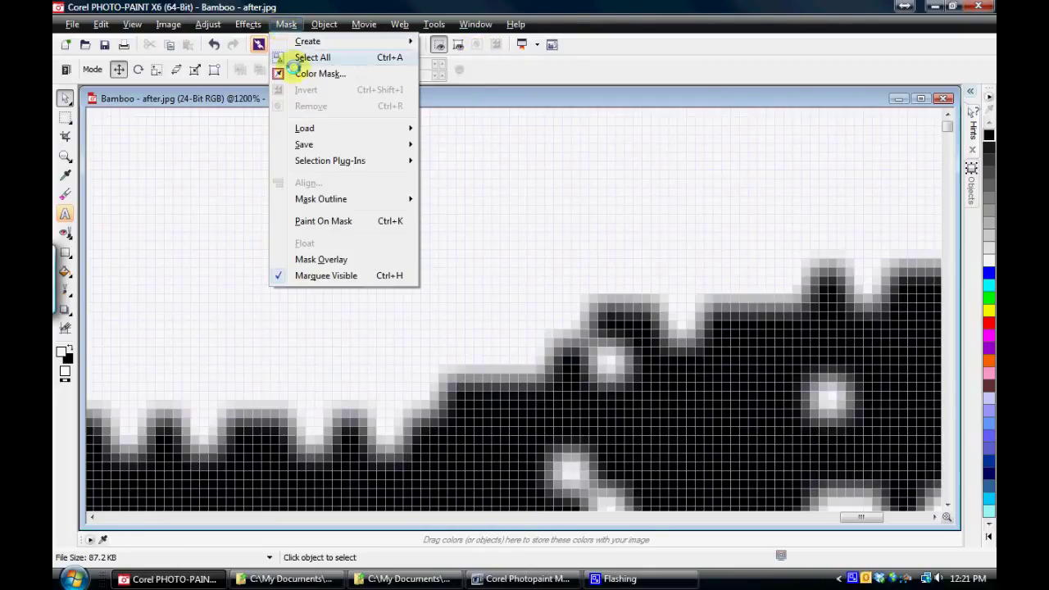
left_click(300, 73)
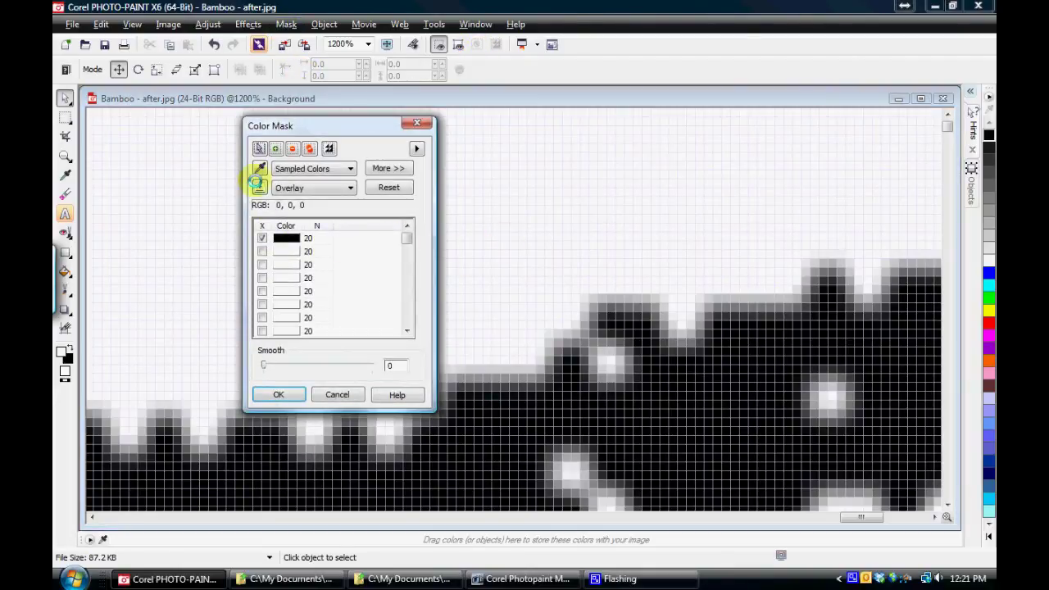
left_click(258, 167)
left_click(637, 220)
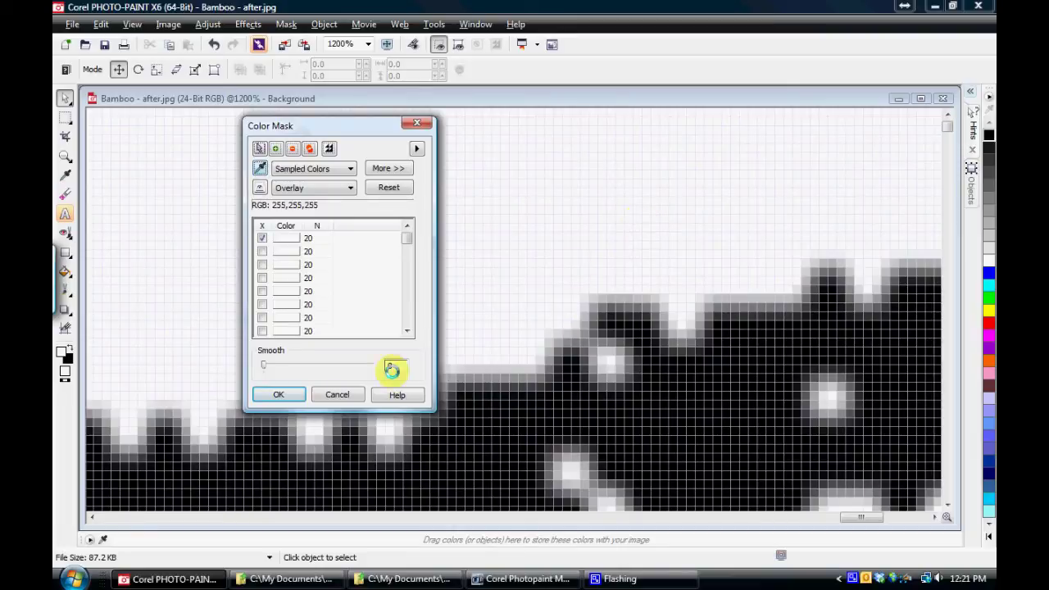
left_click(280, 394)
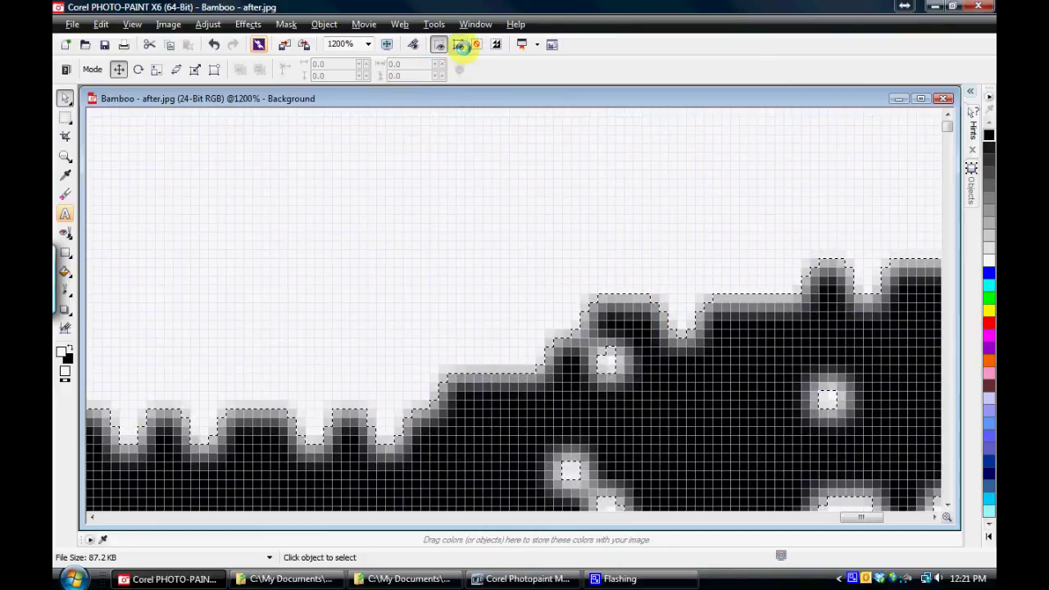
left_click(496, 44)
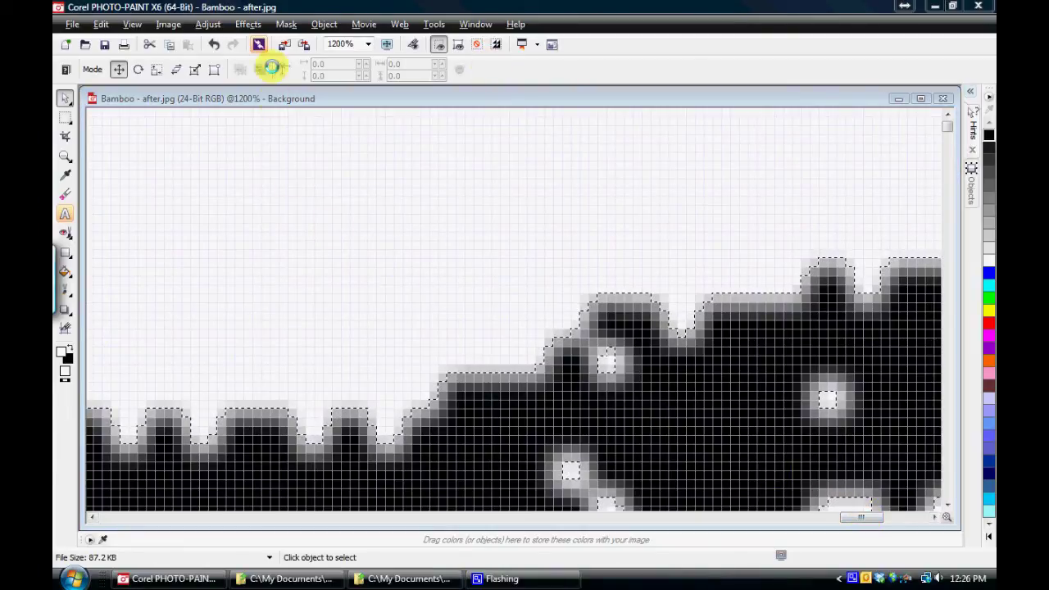
Expand the mask outline by a width of 4 pixels.
left_click(284, 24)
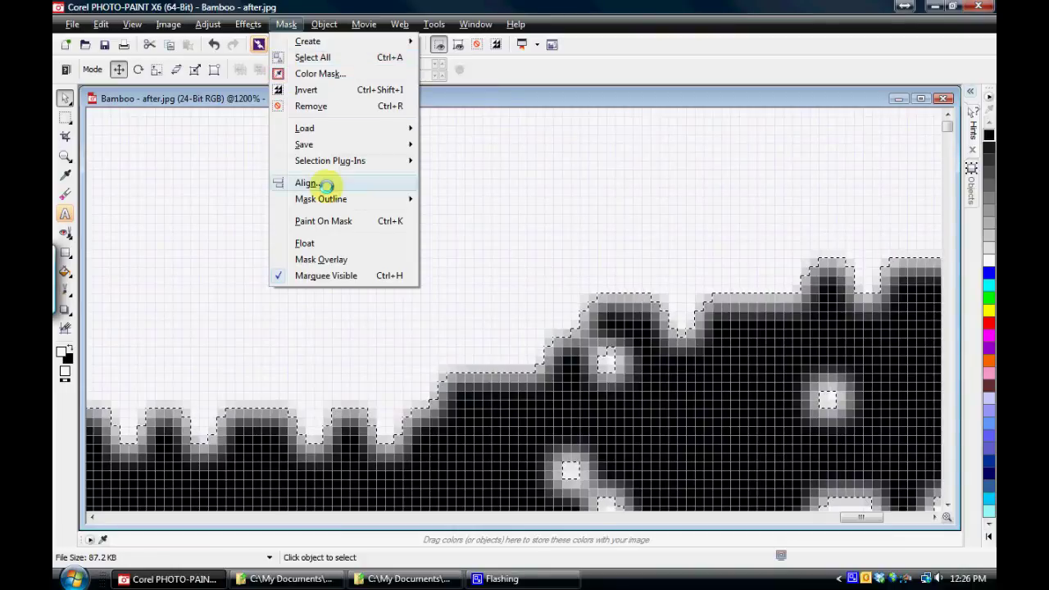
mouse_move(336, 199)
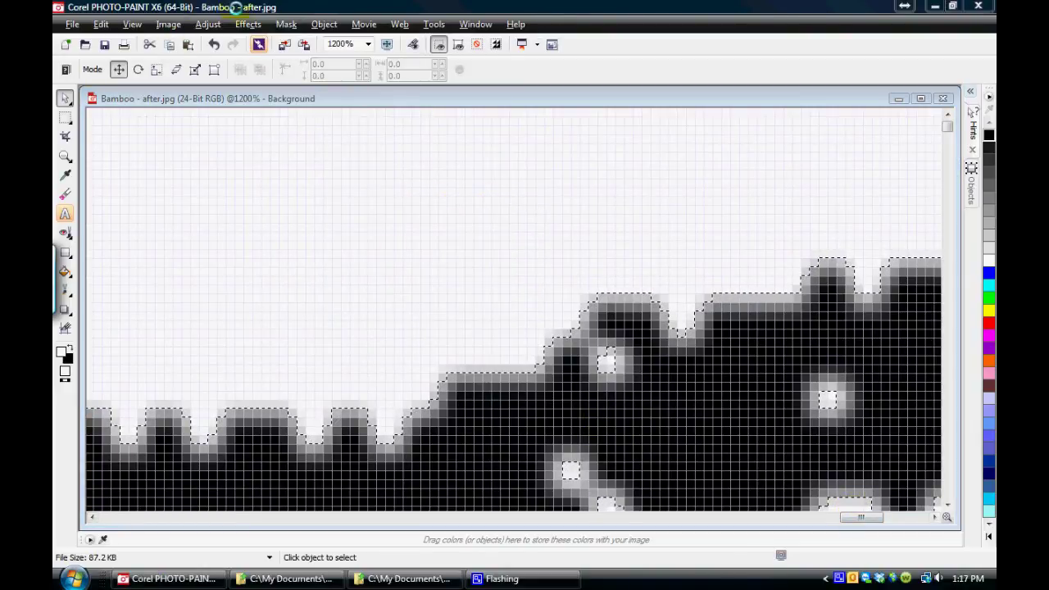
left_click(286, 24)
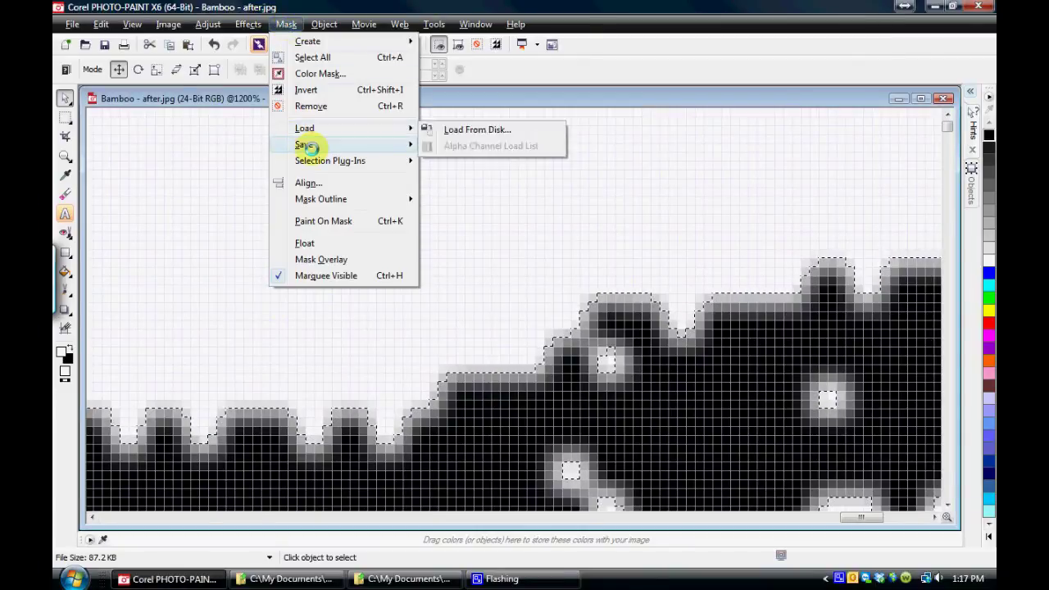
mouse_move(335, 200)
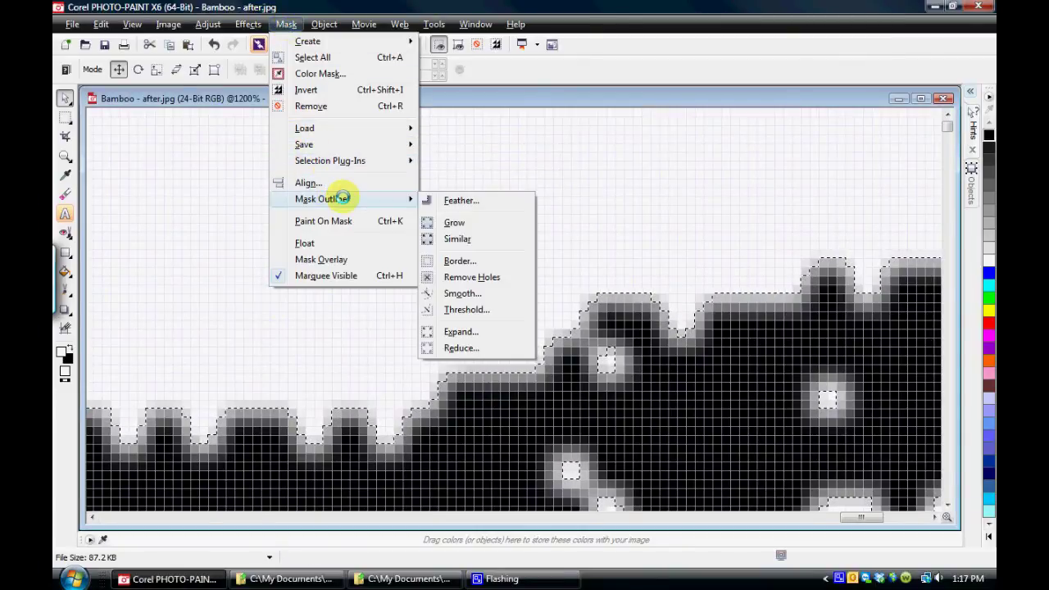
left_click(461, 331)
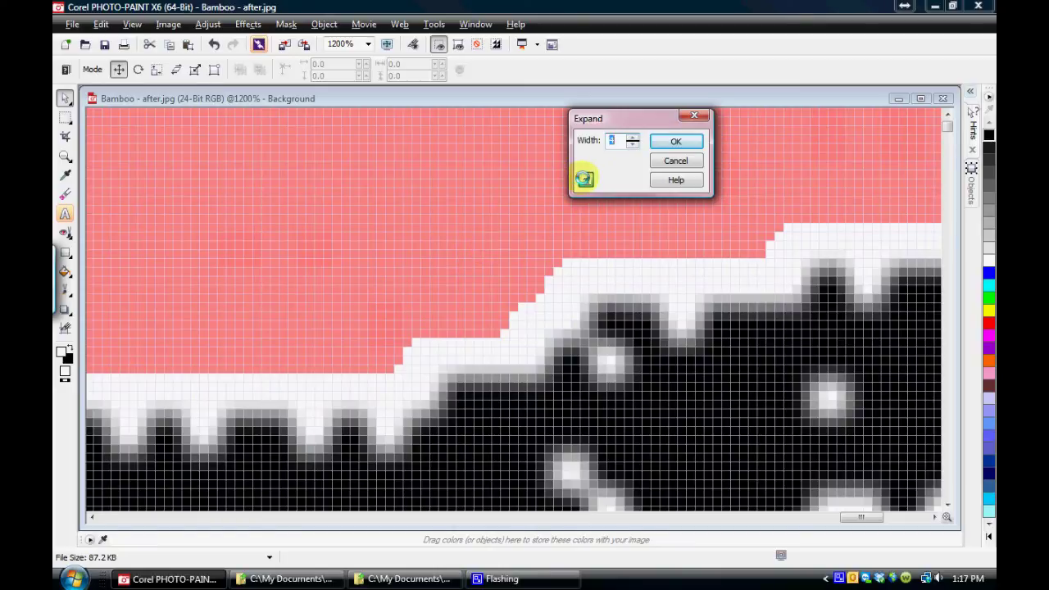
type("4")
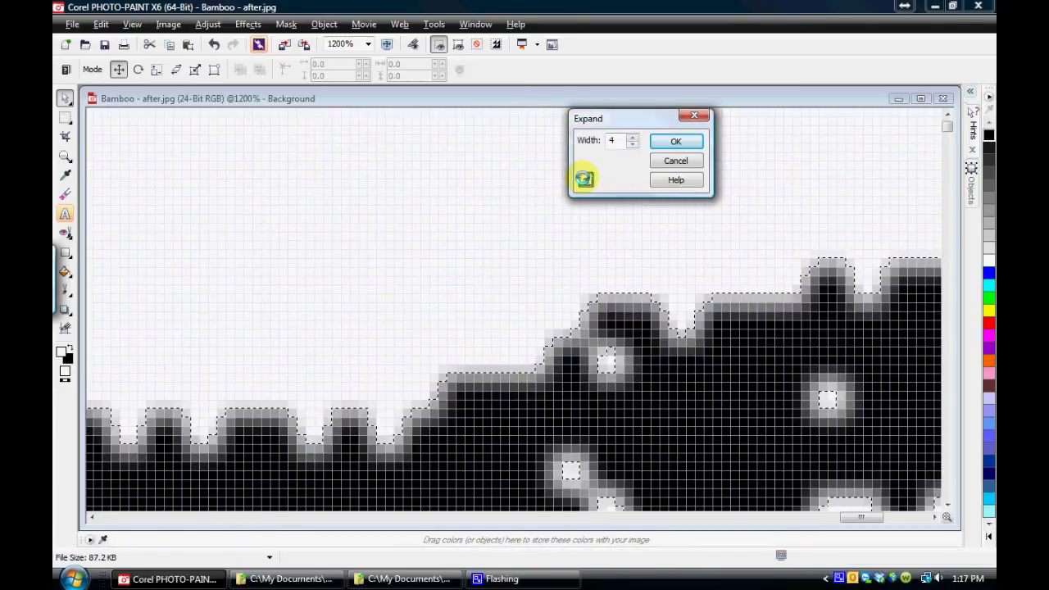
left_click(631, 145)
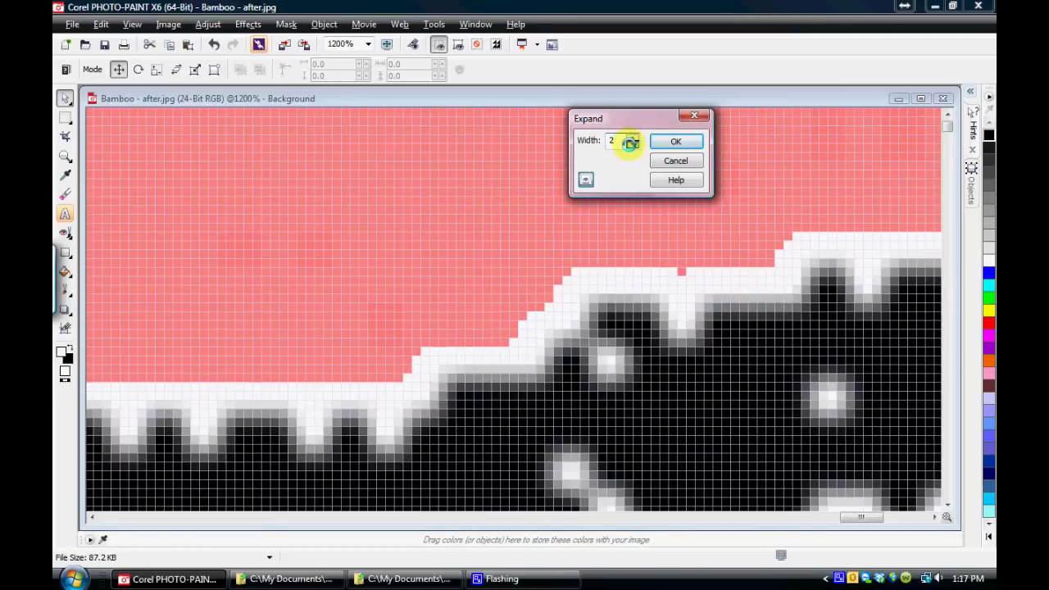
left_click(631, 145)
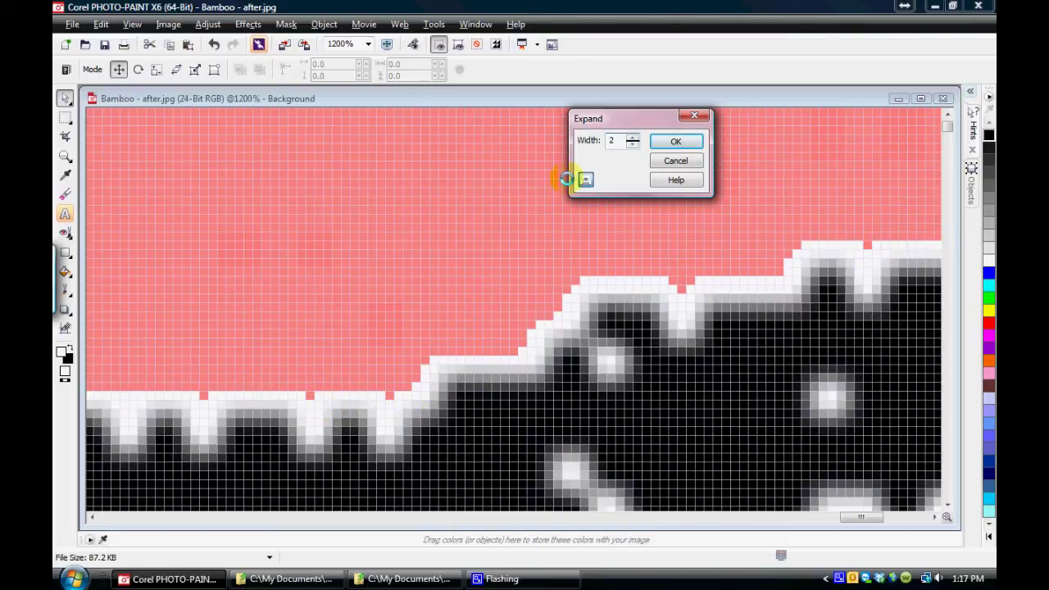
left_click(633, 137)
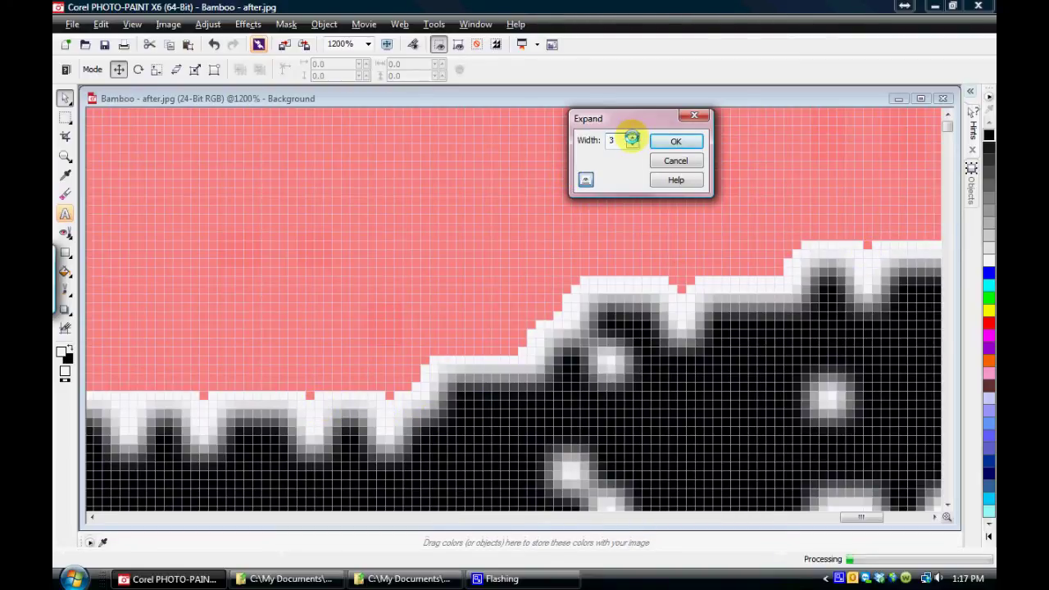
left_click(632, 137)
left_click(671, 141)
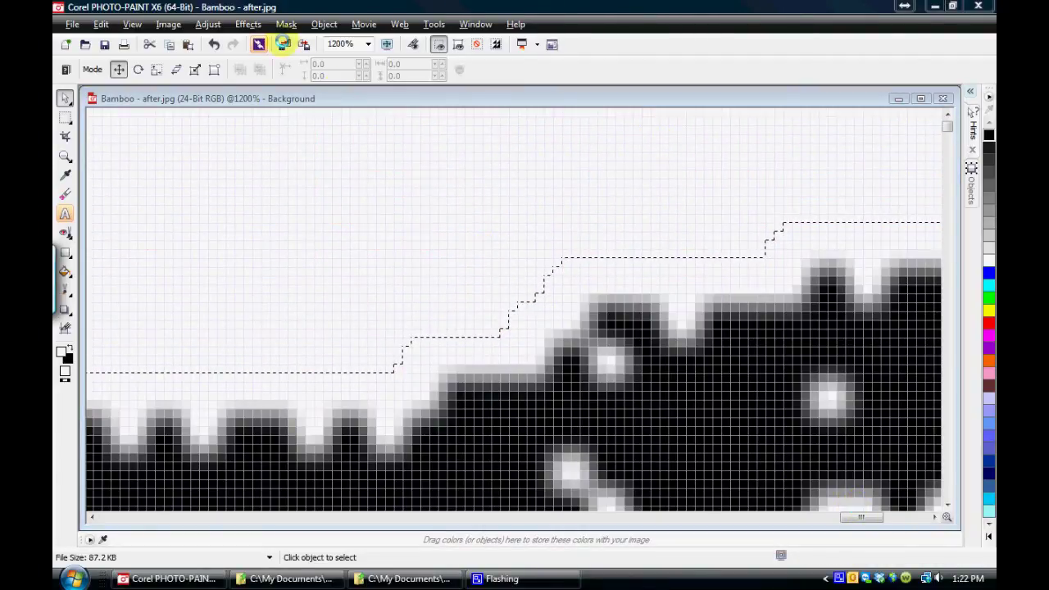
Smooth the mask outline with a radius of 5.
left_click(286, 24)
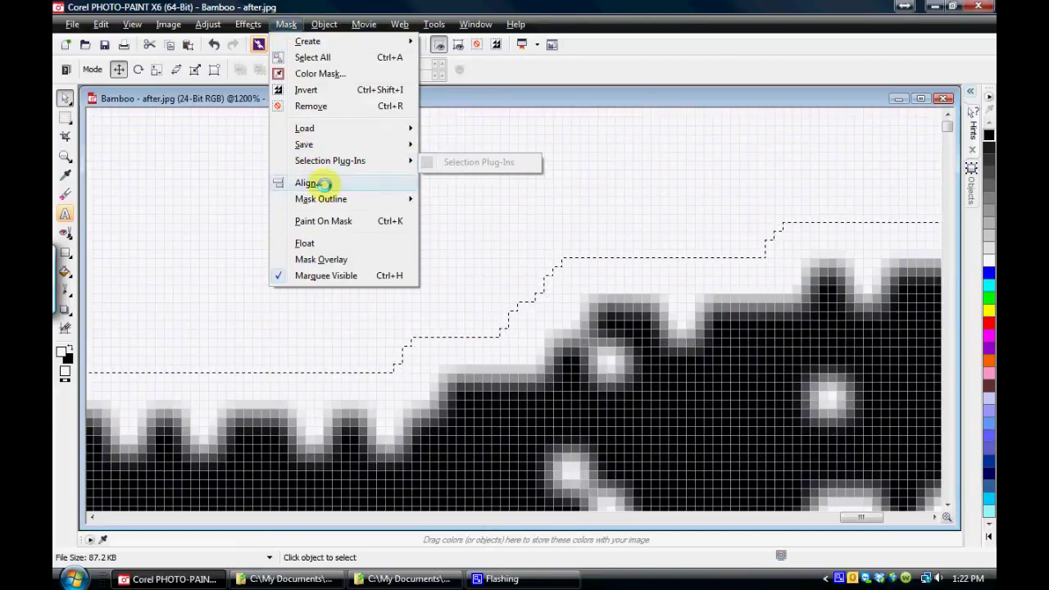
mouse_move(361, 200)
left_click(464, 292)
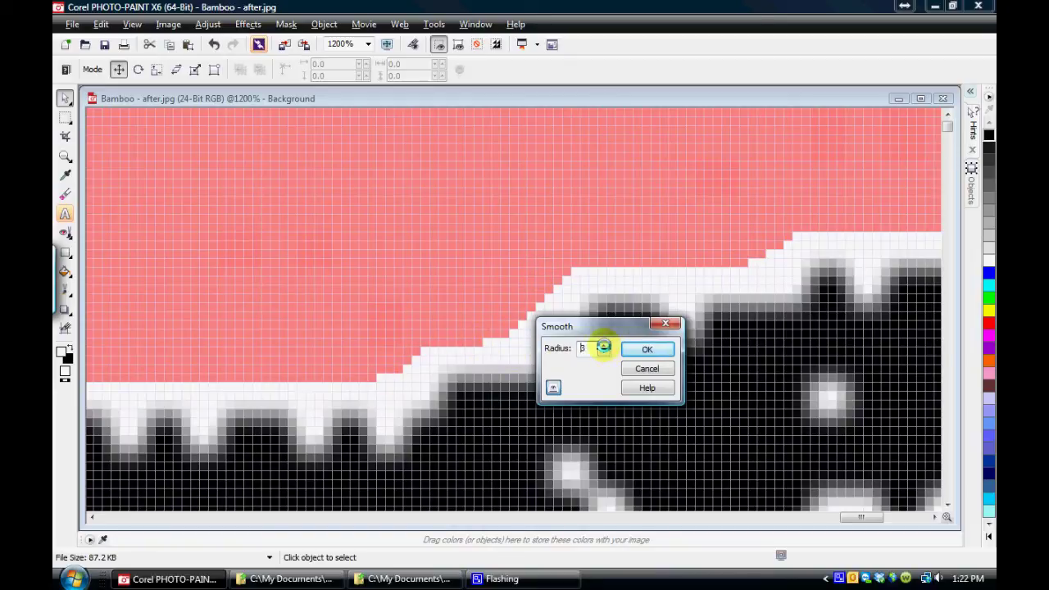
left_click(604, 345)
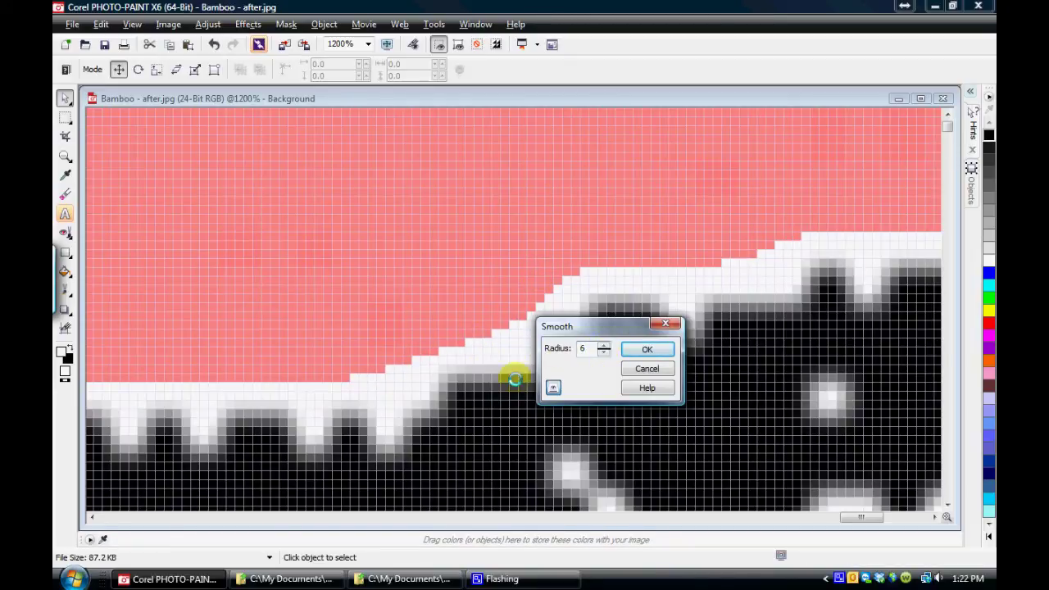
left_click(604, 353)
left_click(642, 350)
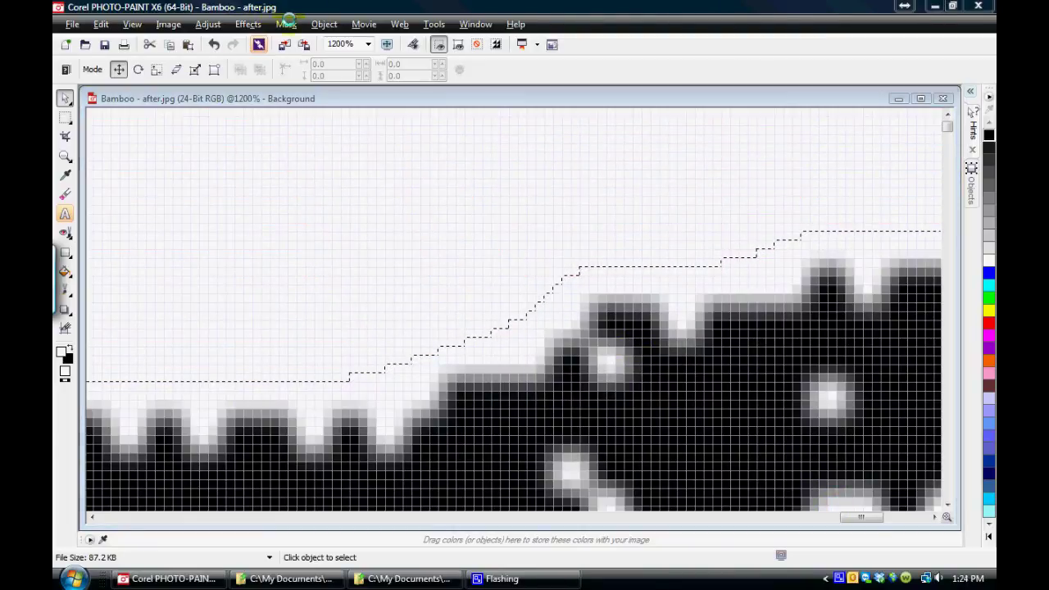
Reduce the mask outline at the default width, checking the leaf tip before applying.
left_click(286, 23)
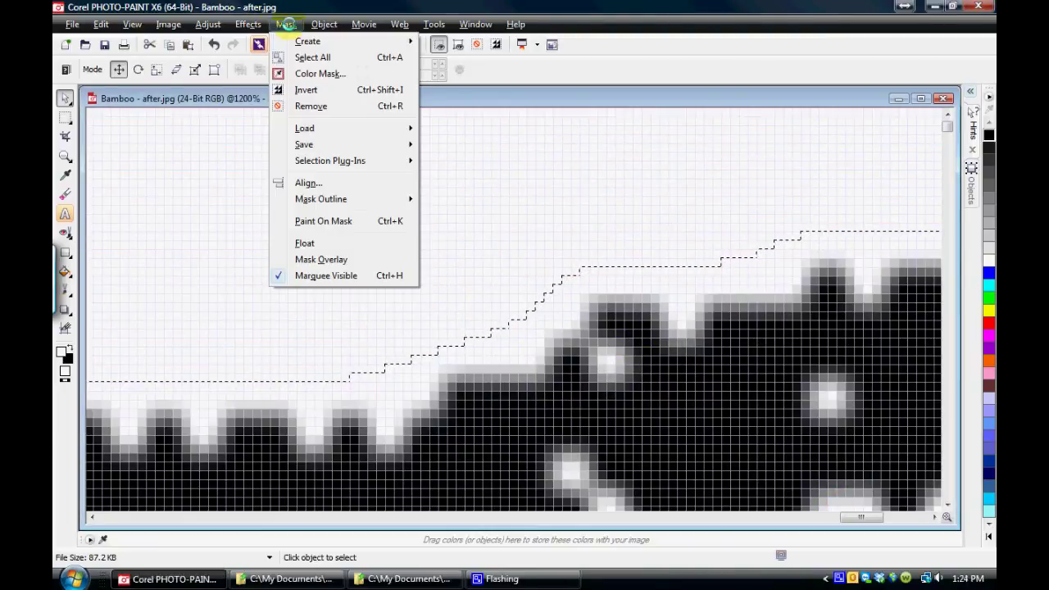
mouse_move(311, 199)
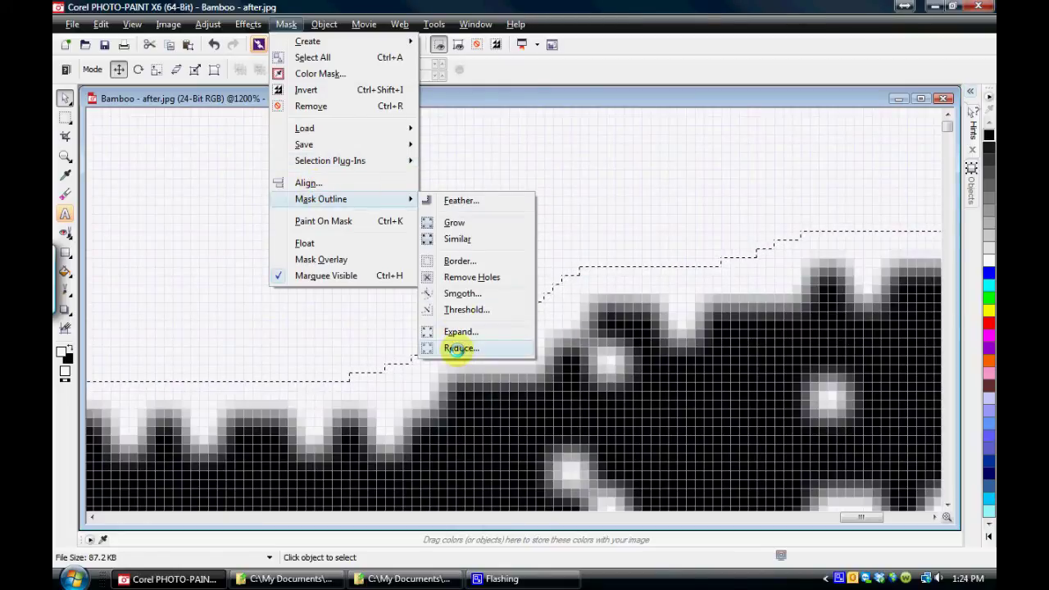
left_click(457, 348)
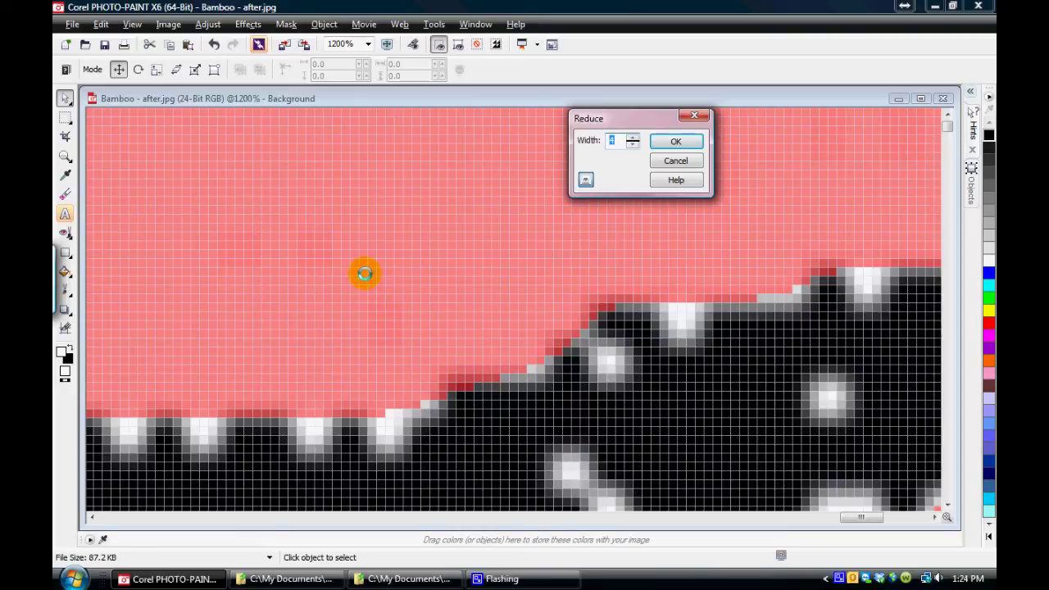
scroll(465, 327, "down", 1)
scroll(464, 327, "down", 1)
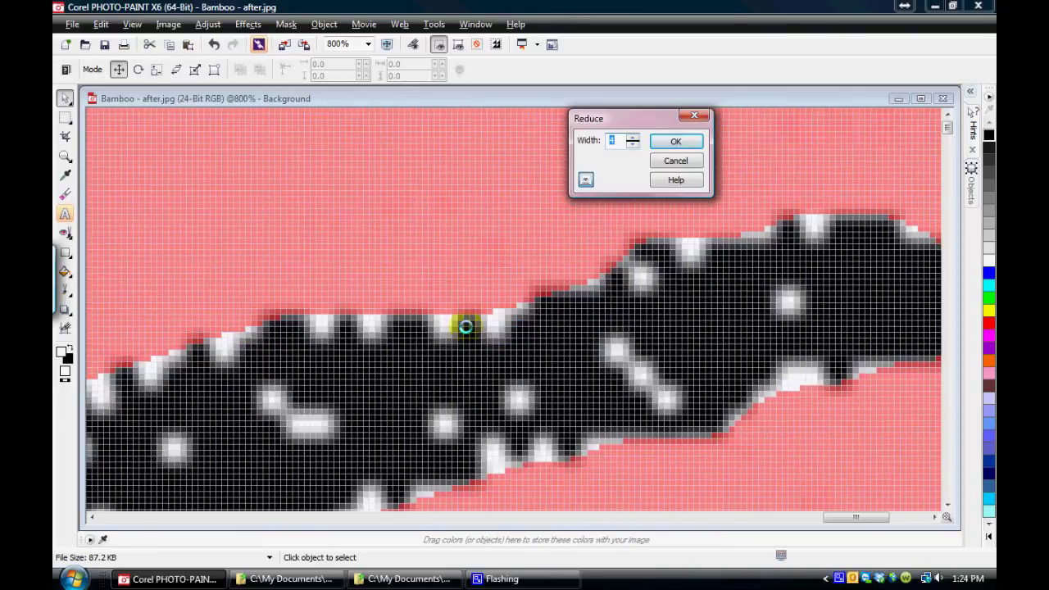
left_click_drag(714, 385, 620, 368)
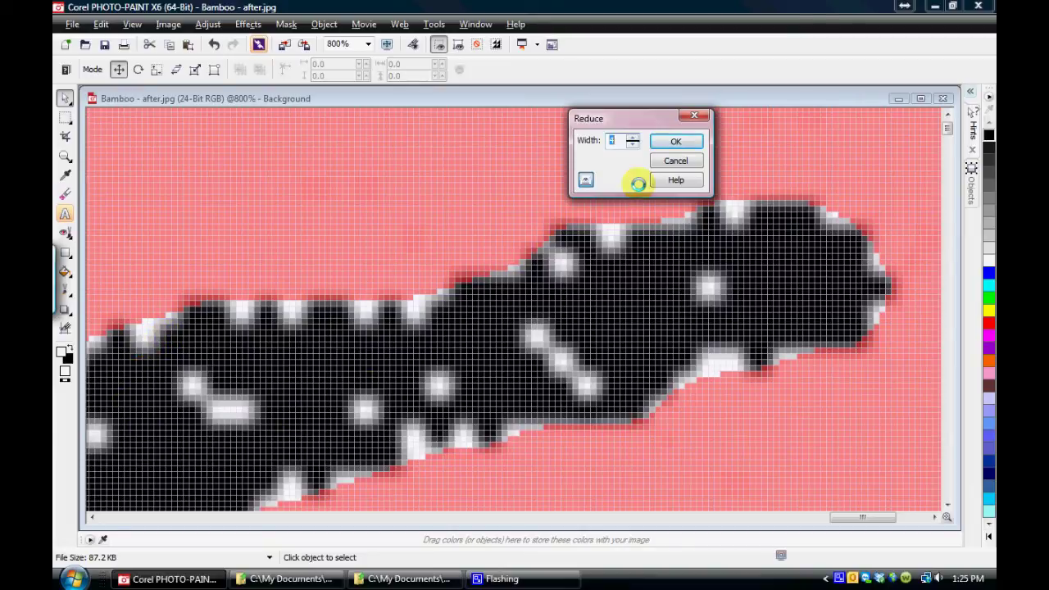
left_click(674, 138)
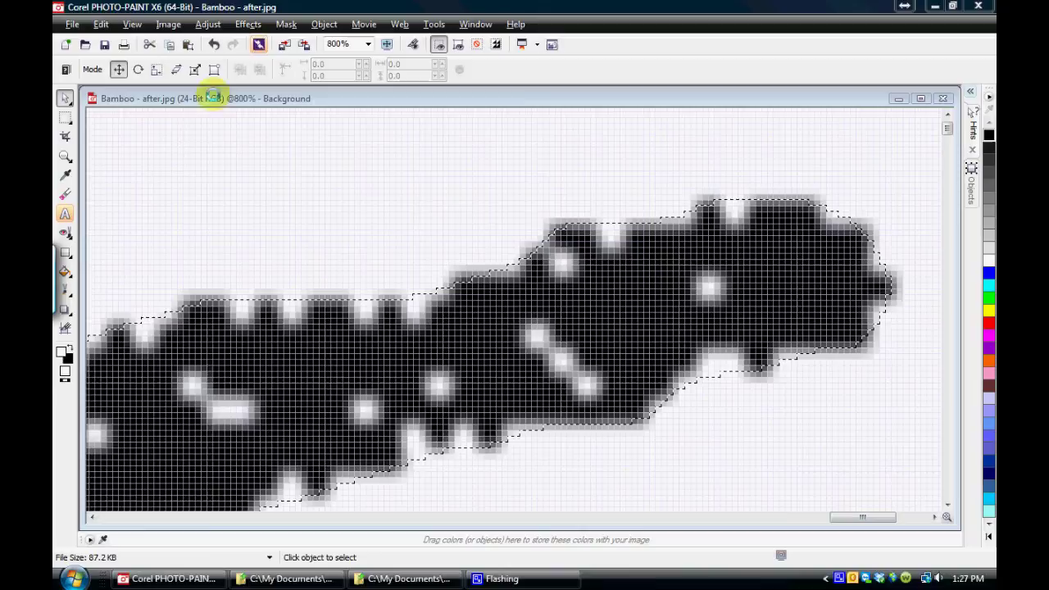
left_click(367, 45)
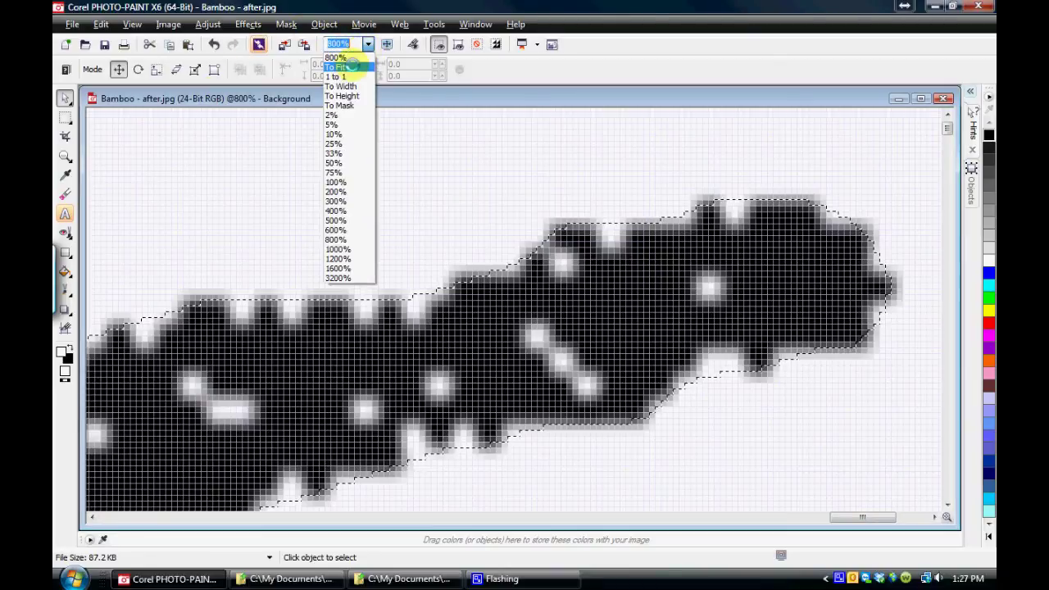
Fit the image to its window and set the foreground colour to black (RGB 0,0,0).
left_click(349, 70)
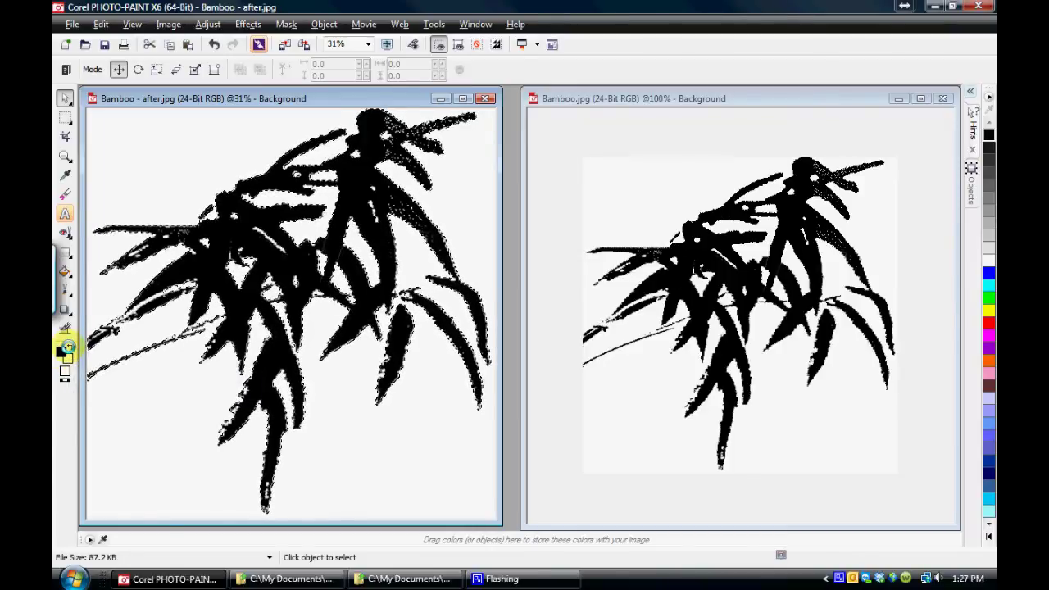
left_click(66, 349)
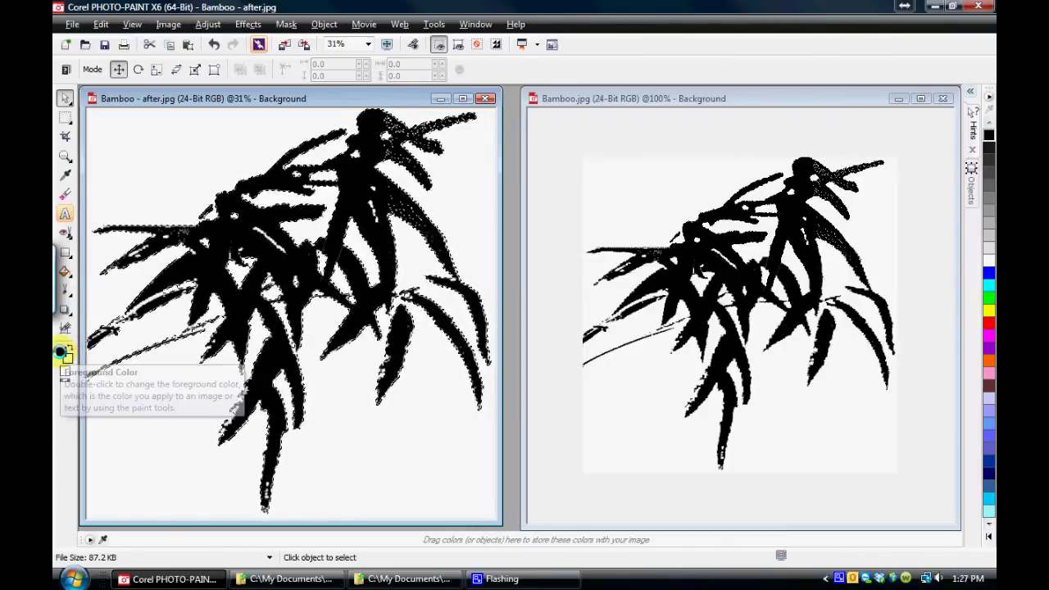
double_click(62, 351)
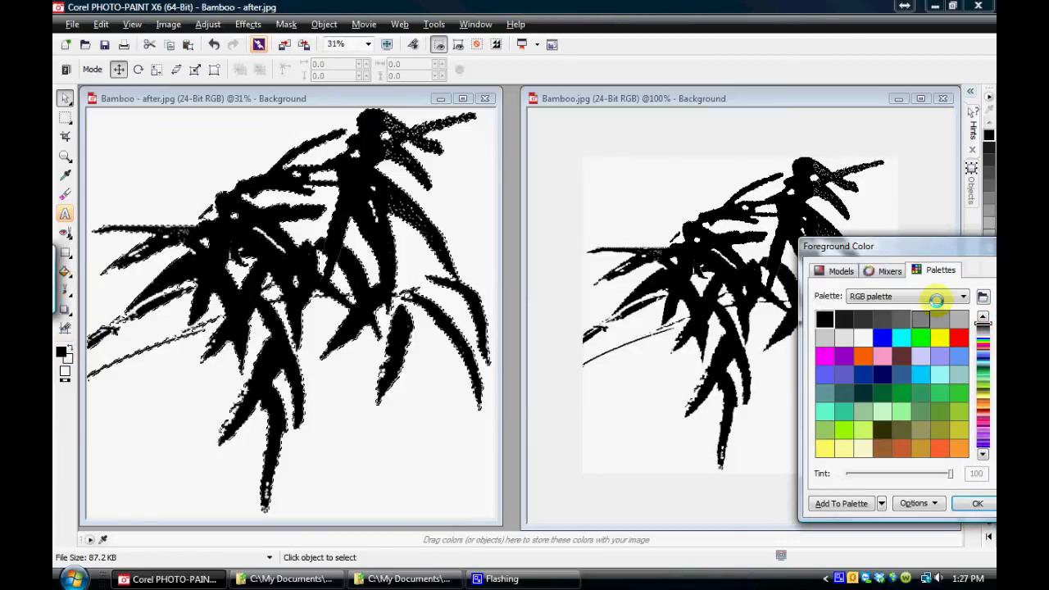
left_click_drag(927, 249, 543, 185)
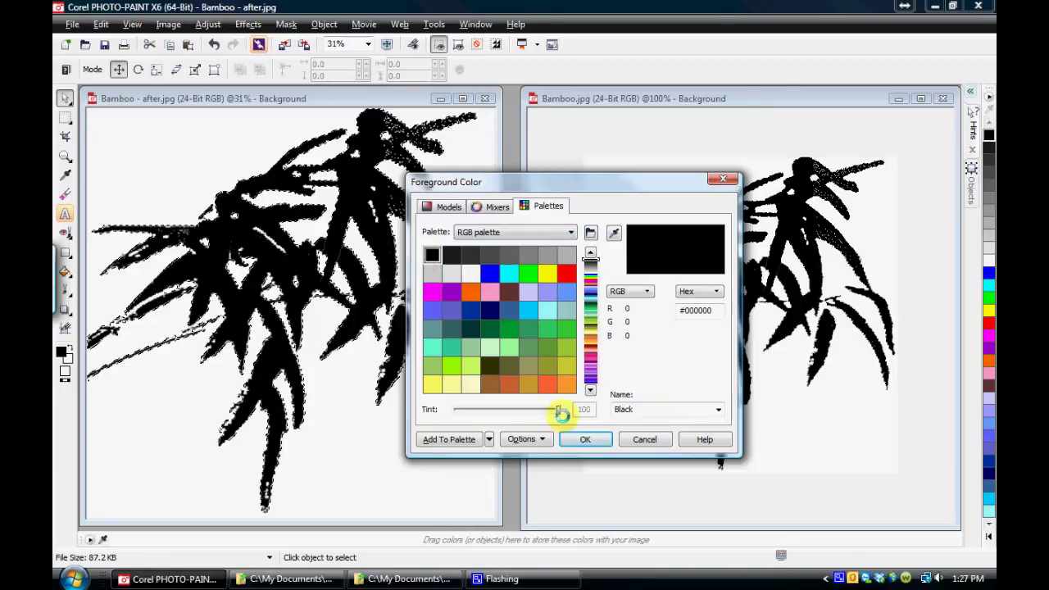
left_click(582, 438)
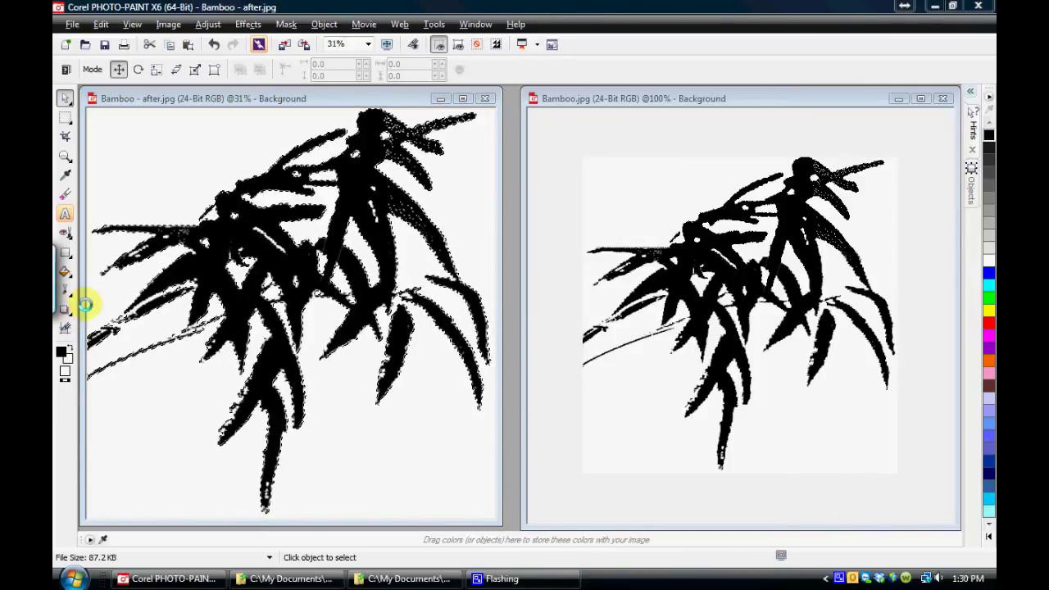
left_click(64, 287)
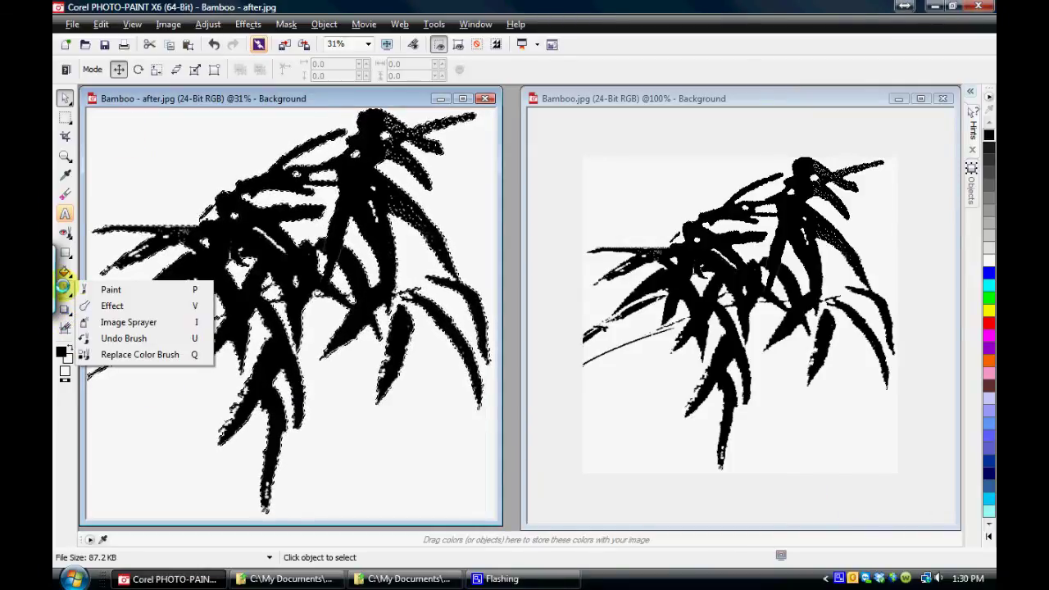
Brush black over the white gaps among the upper leaves, swap colours, and mask the entire image.
left_click(86, 287)
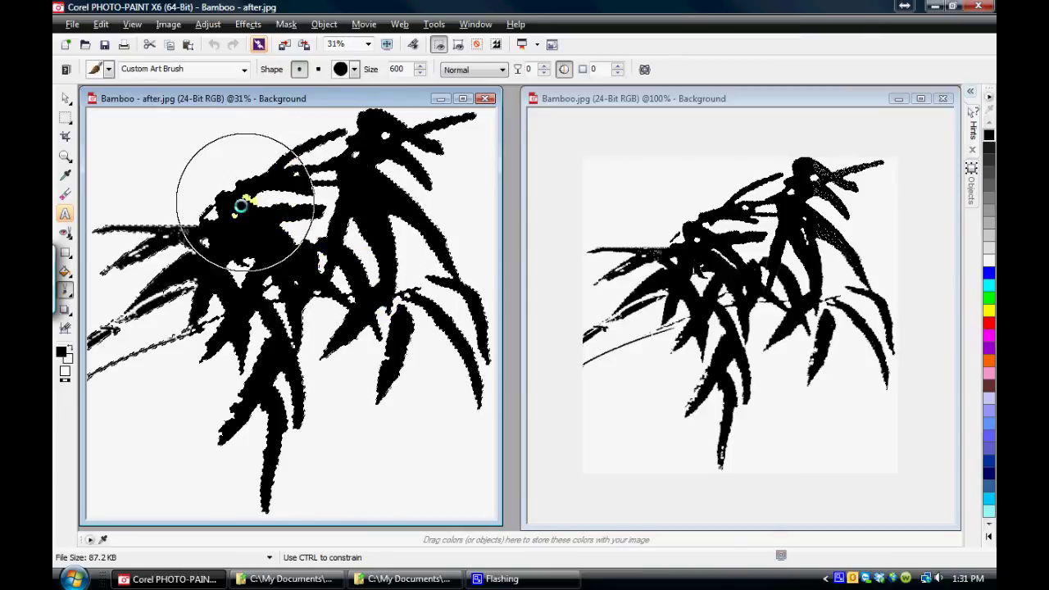
mouse_move(149, 248)
left_mouse_down()
mouse_move(113, 286)
mouse_move(107, 365)
mouse_move(211, 322)
mouse_move(276, 399)
mouse_move(246, 492)
mouse_move(297, 199)
mouse_move(145, 269)
mouse_move(227, 180)
mouse_move(323, 140)
mouse_move(451, 172)
mouse_move(458, 196)
left_mouse_up()
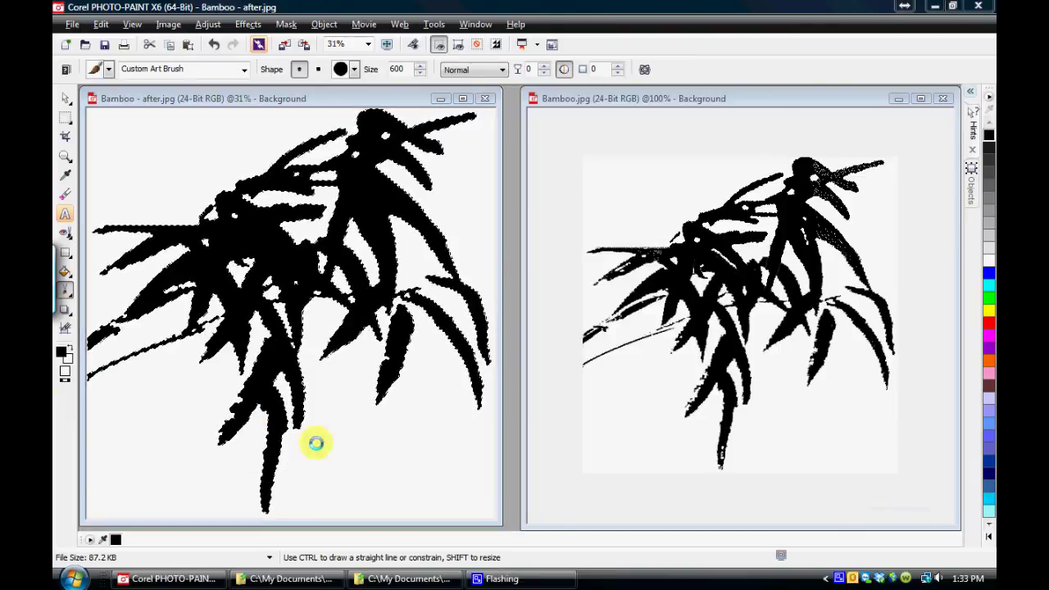
left_click(70, 351)
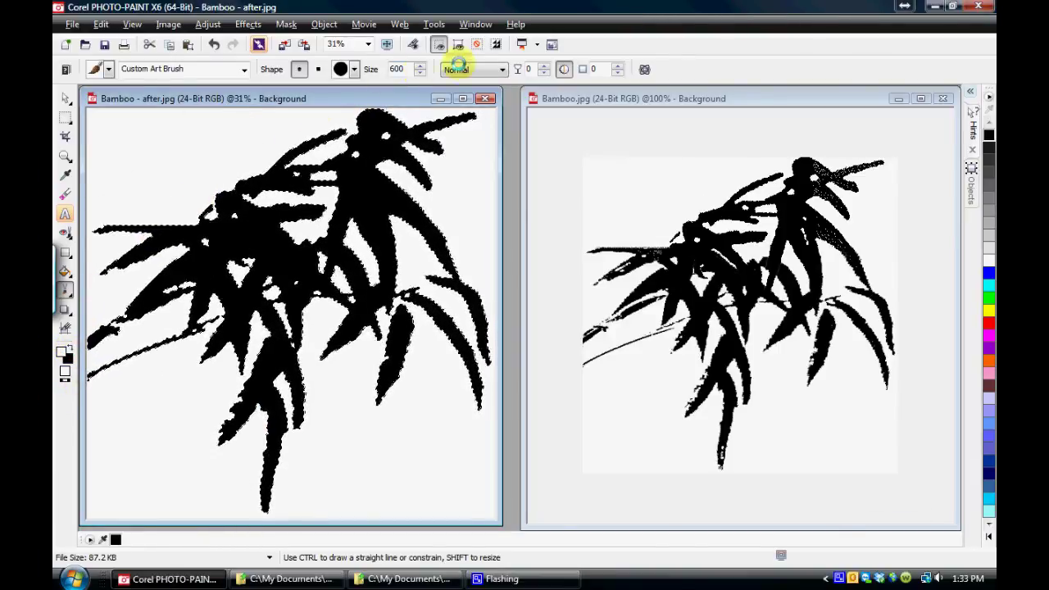
left_click(495, 45)
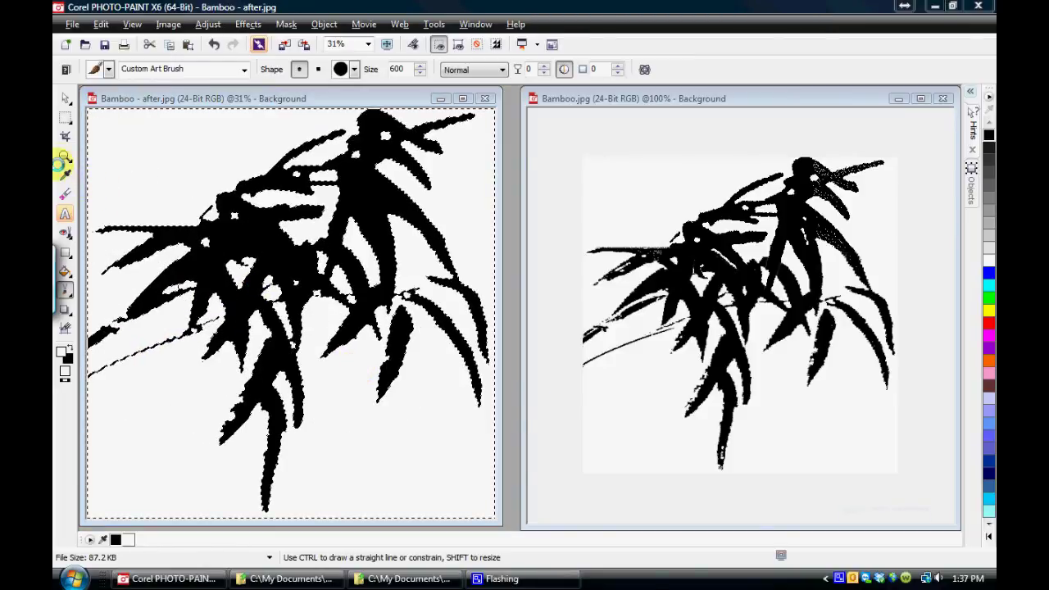
left_click(64, 155)
Zoom the cleaned bamboo image to 100% and pan across the leaves.
left_click(417, 133)
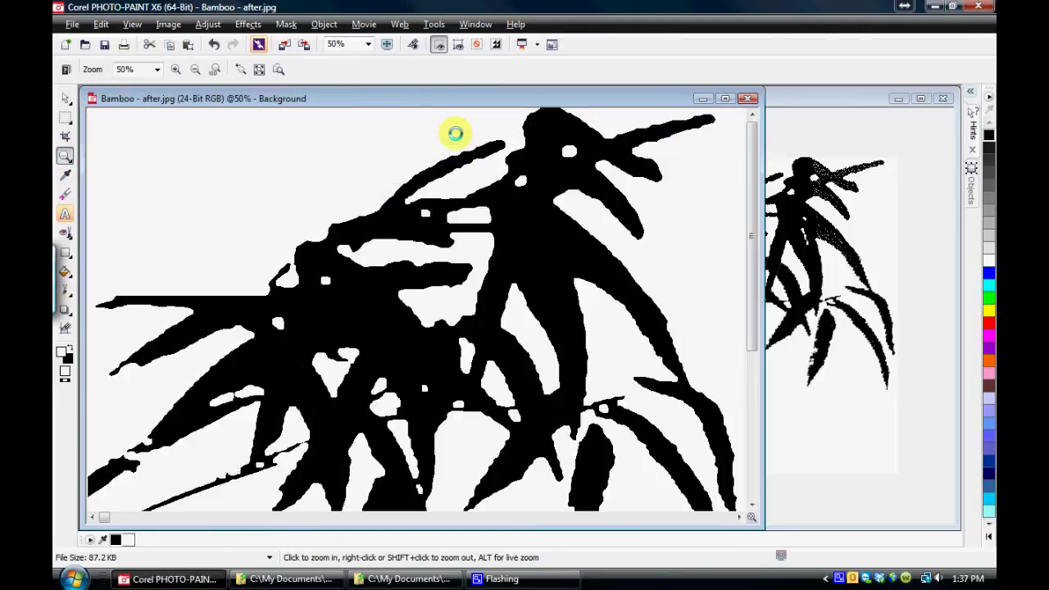
left_click(652, 156)
left_click(795, 175)
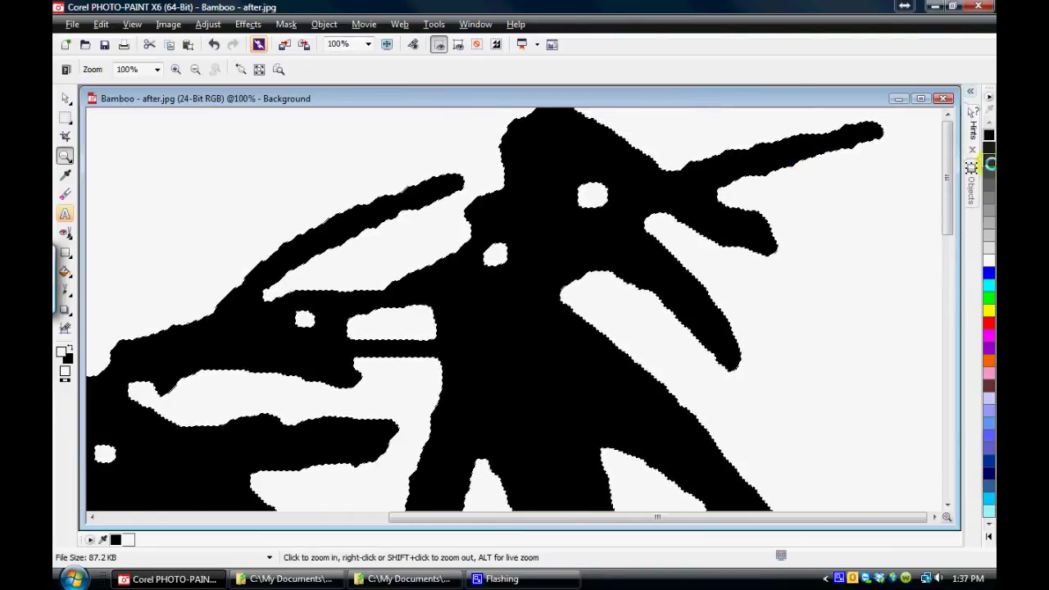
left_click_drag(960, 135, 625, 156)
left_click_drag(528, 151, 525, 145)
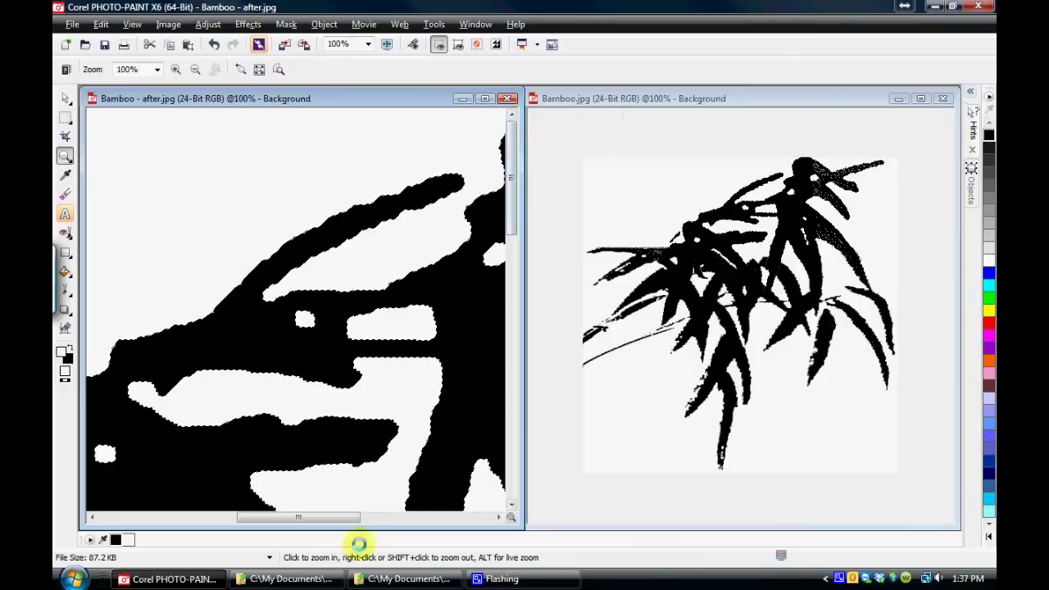
left_click_drag(322, 516, 452, 516)
Zoom the original Bamboo.jpg to 400% for comparison, then remove the mask.
left_click(857, 177)
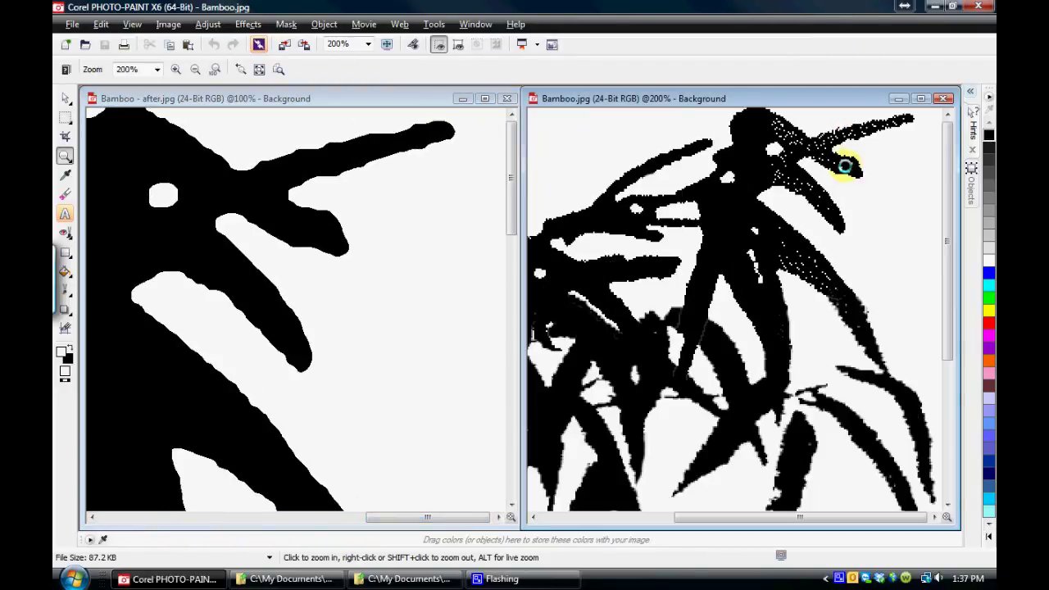
left_click(836, 159)
left_click(808, 152)
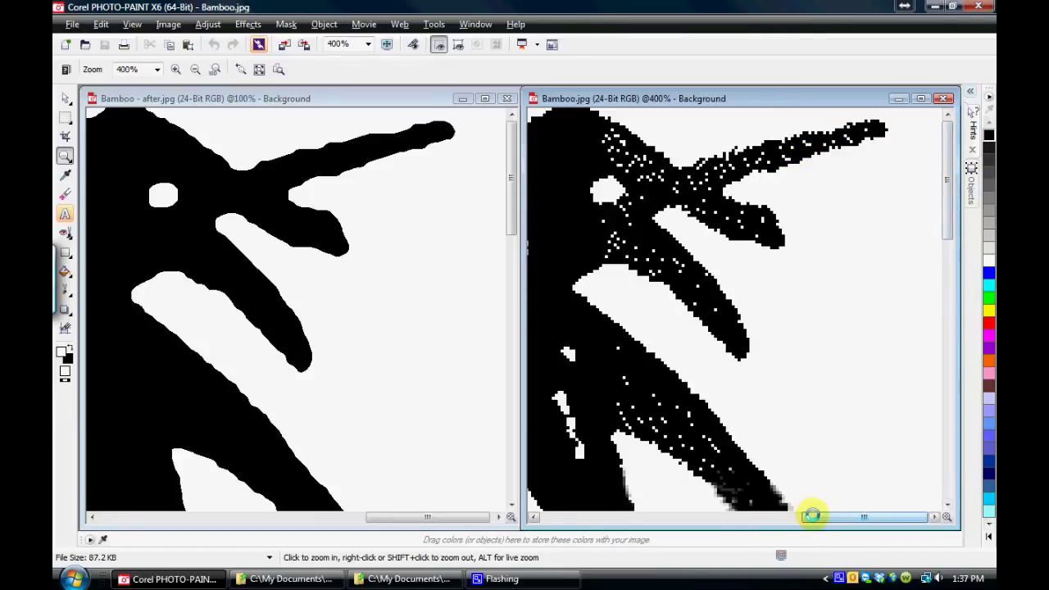
left_click_drag(809, 517, 794, 518)
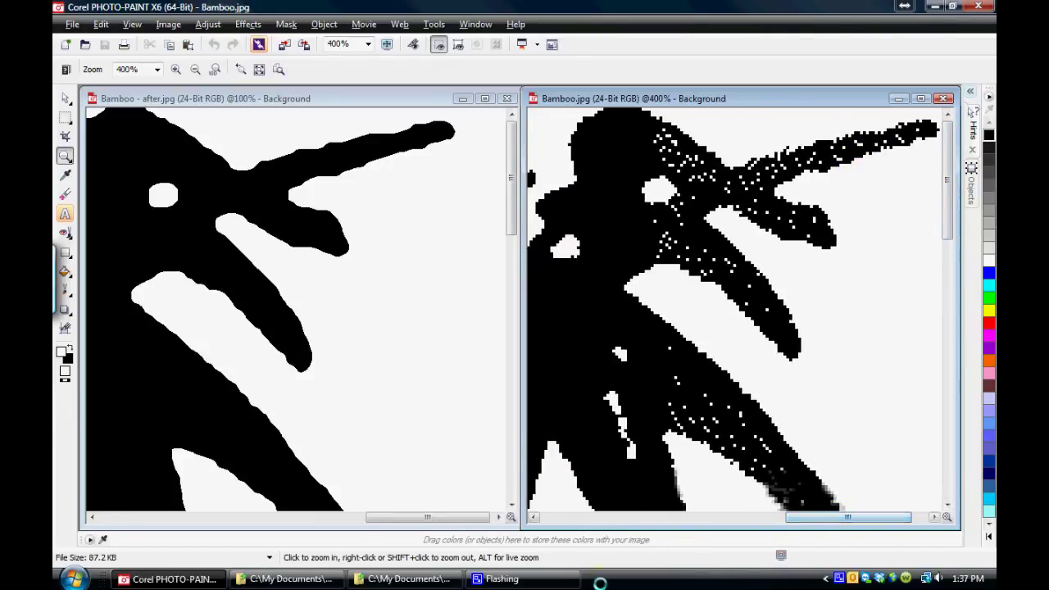
left_click_drag(456, 519, 418, 514)
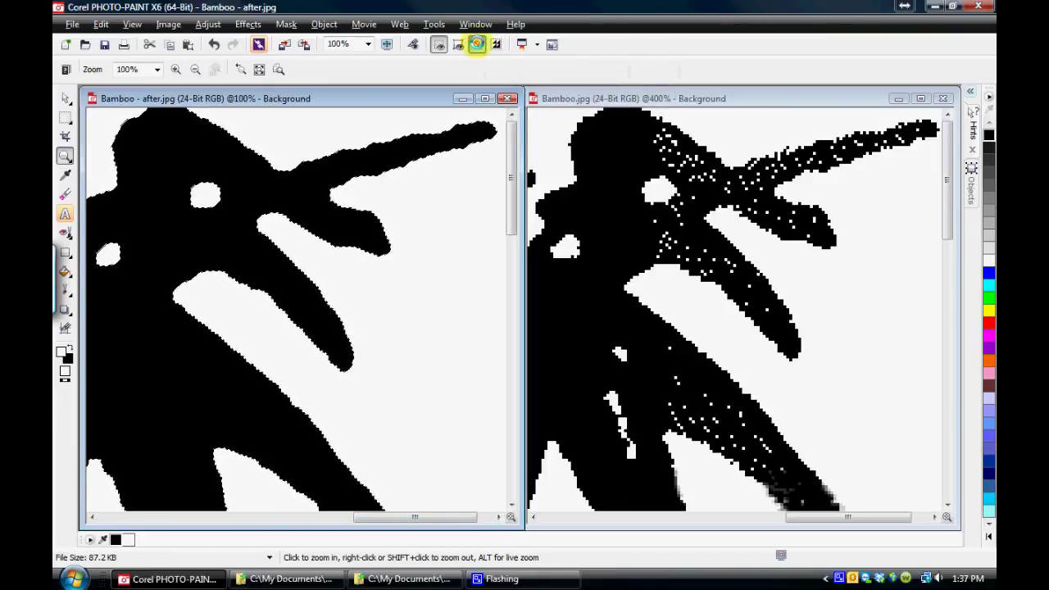
left_click(477, 44)
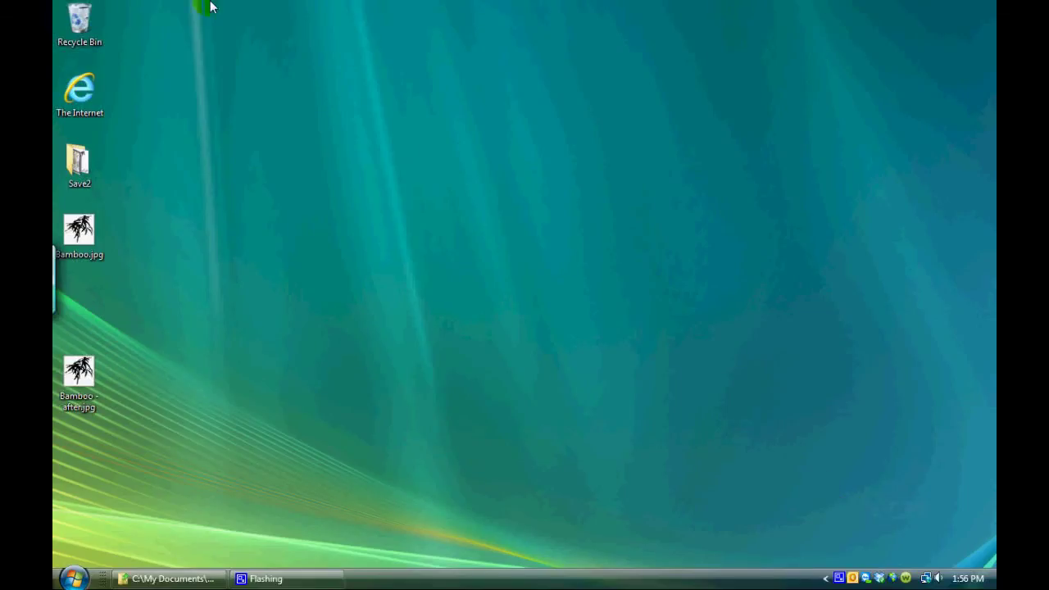
Launch CorelDRAW X6 and start a new blank document.
mouse_move(210, 7)
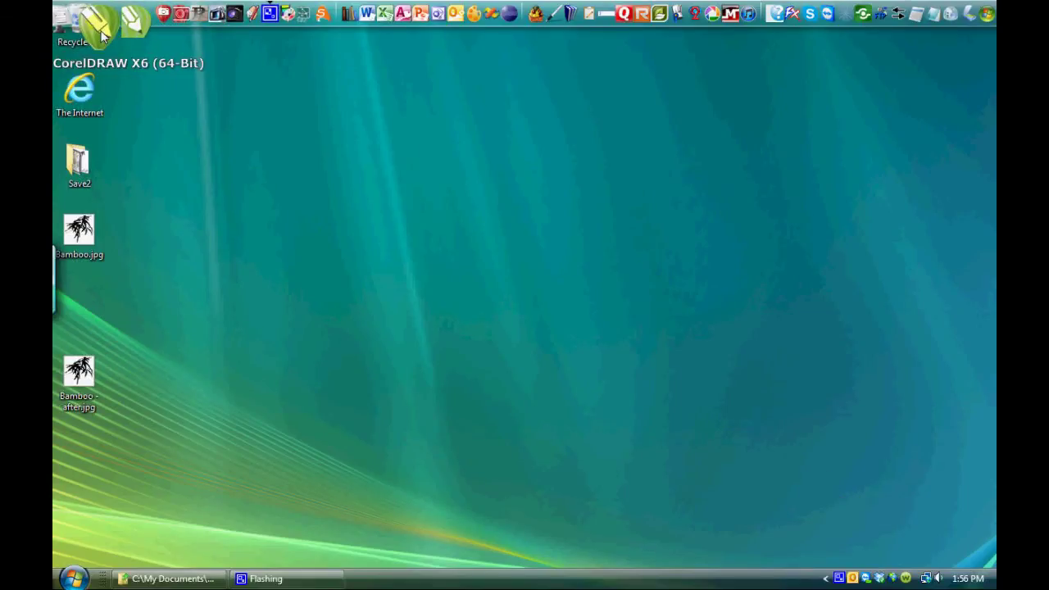
left_click(101, 33)
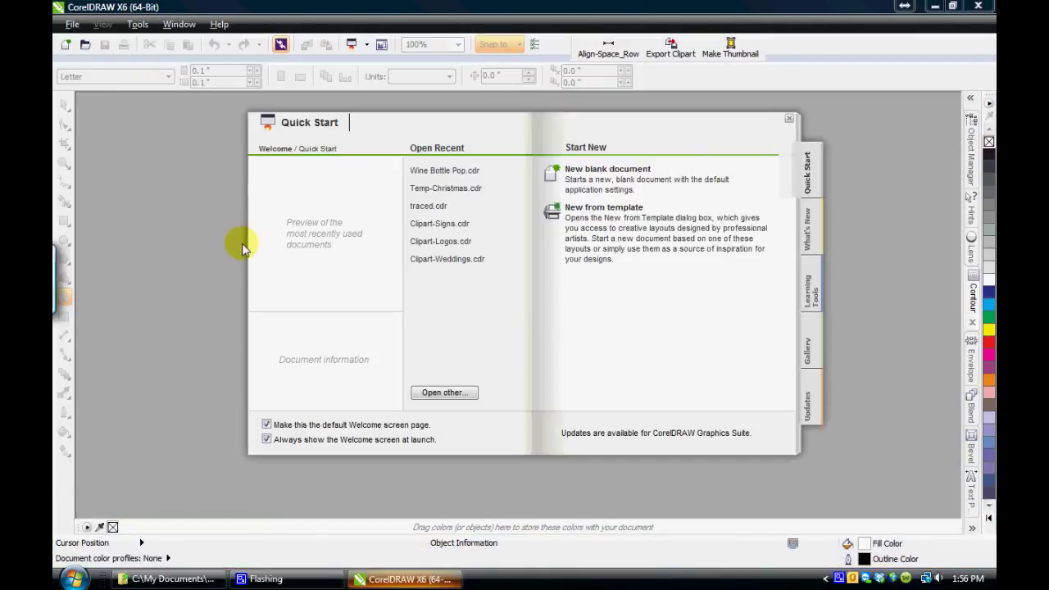
left_click(605, 170)
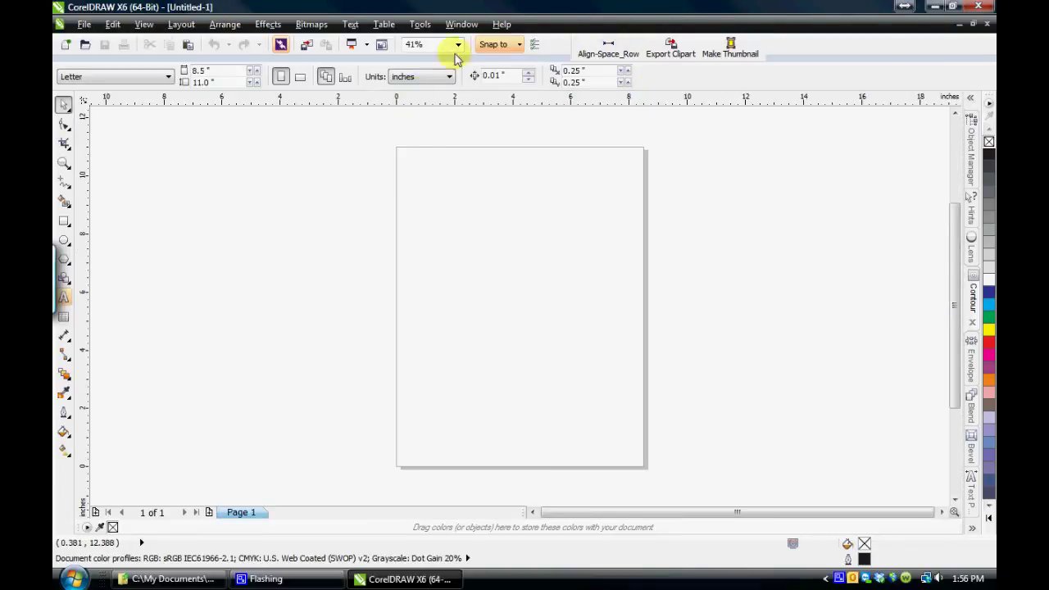
Drag Bamboo - after.jpg from the desktop onto the page and restore full screen.
double_click(481, 9)
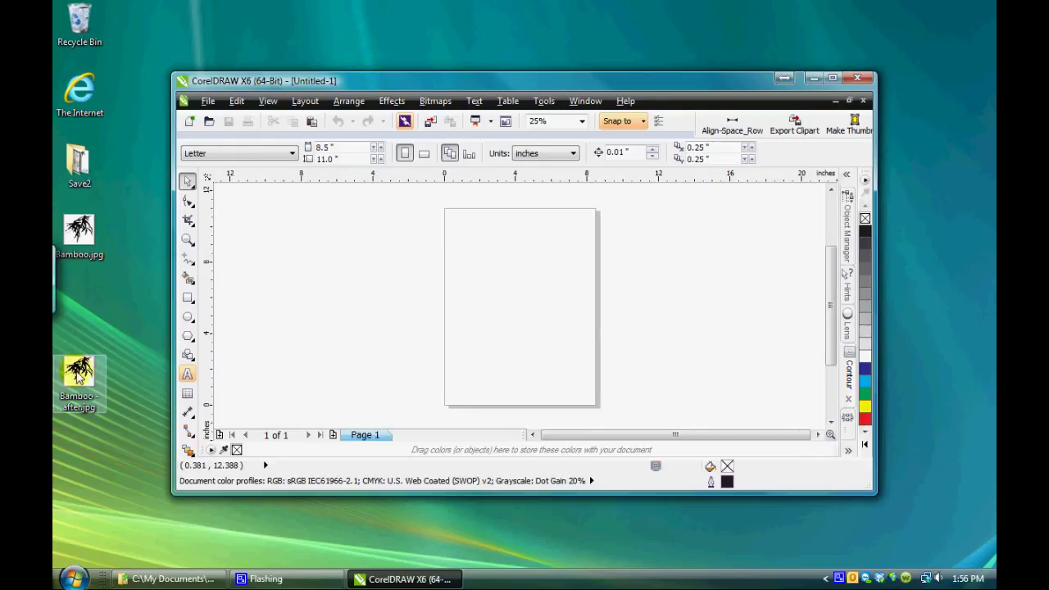
left_click_drag(515, 281, 468, 328)
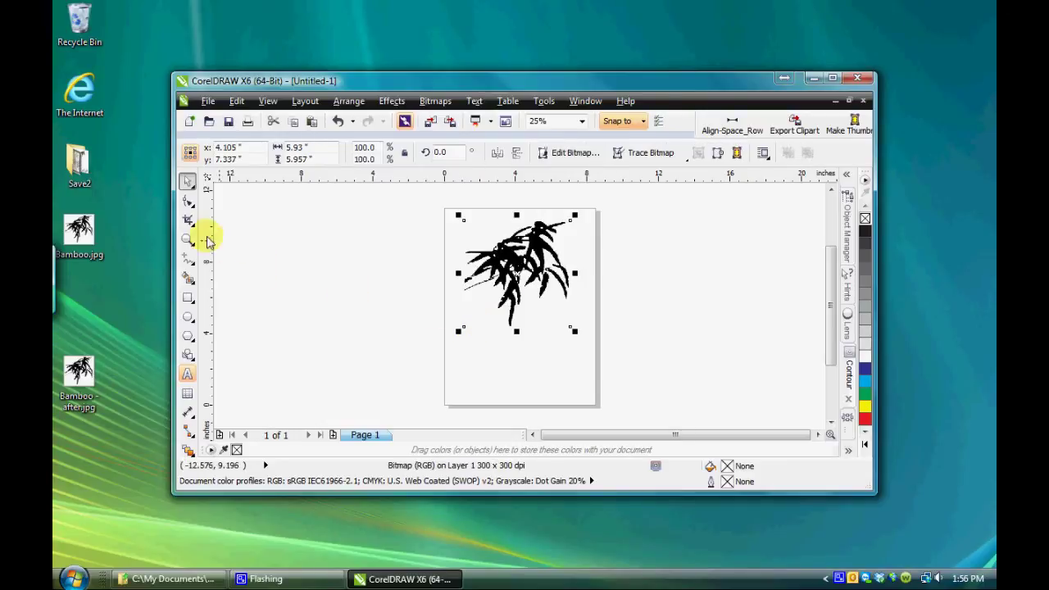
double_click(342, 81)
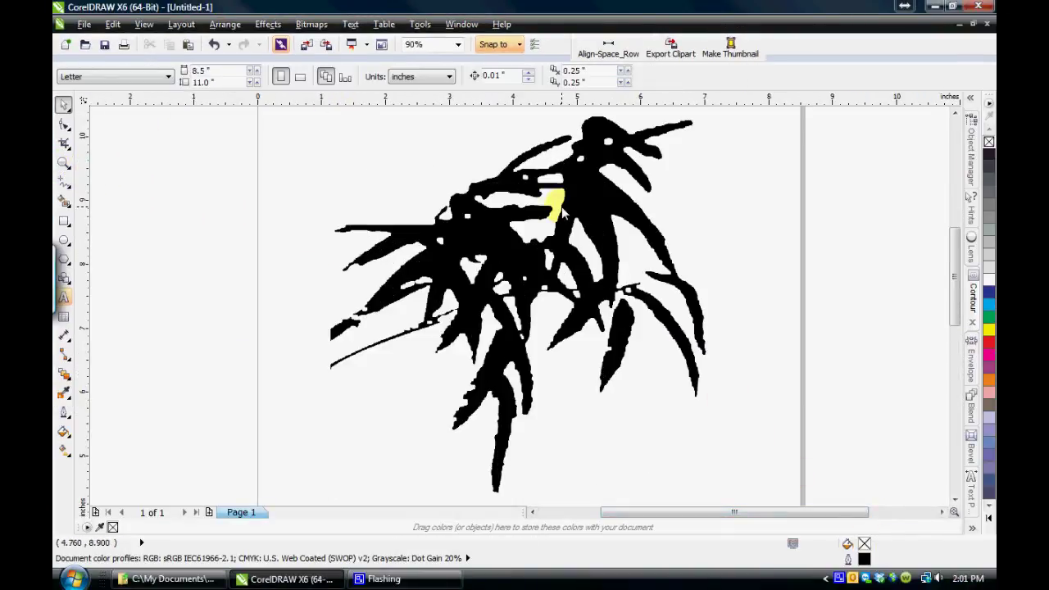
left_click(596, 185)
Outline-trace the bitmap as Line art at original size, Smoothing 39, removing white from the entire image.
left_click(525, 76)
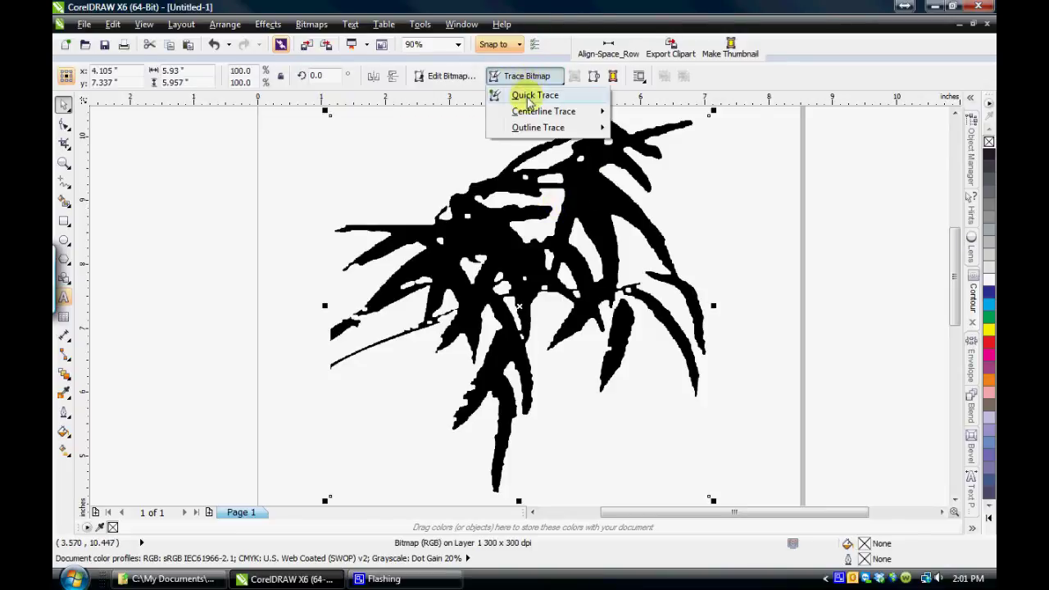
left_click(648, 129)
left_click(571, 318)
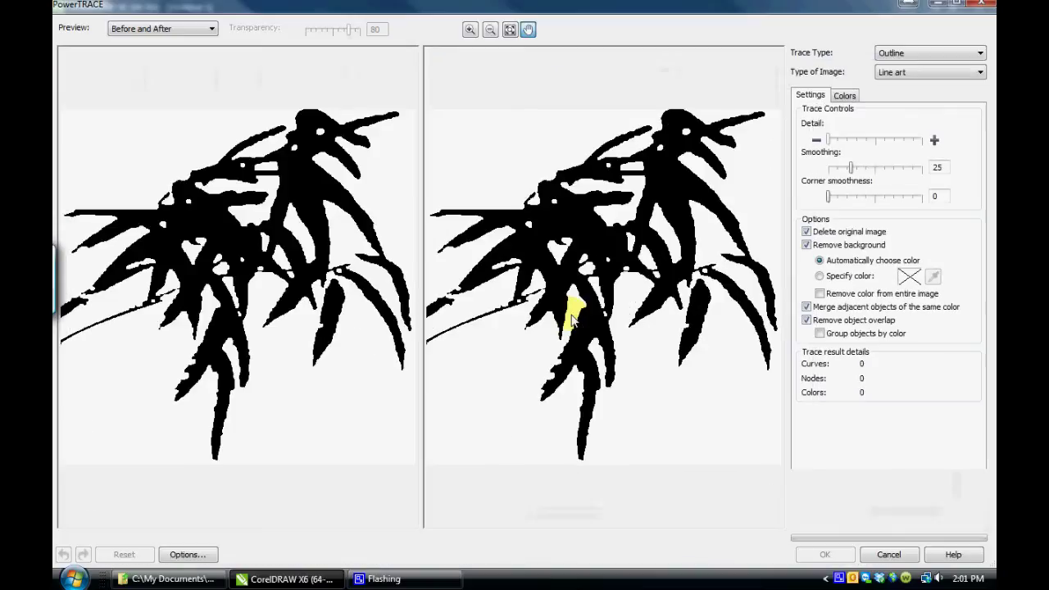
scroll(328, 168, "up", 2)
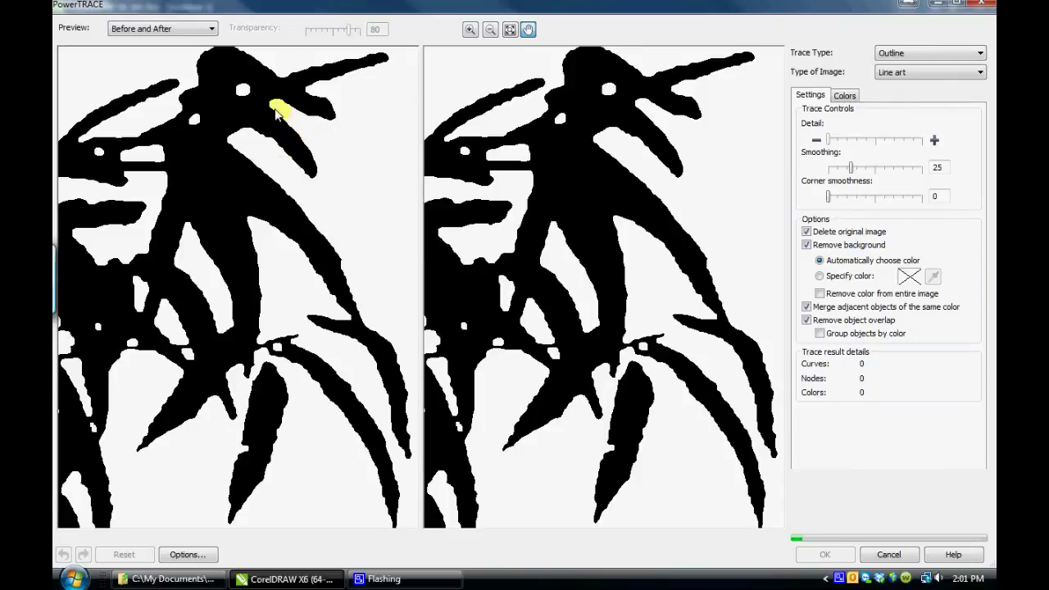
scroll(271, 112, "up", 3)
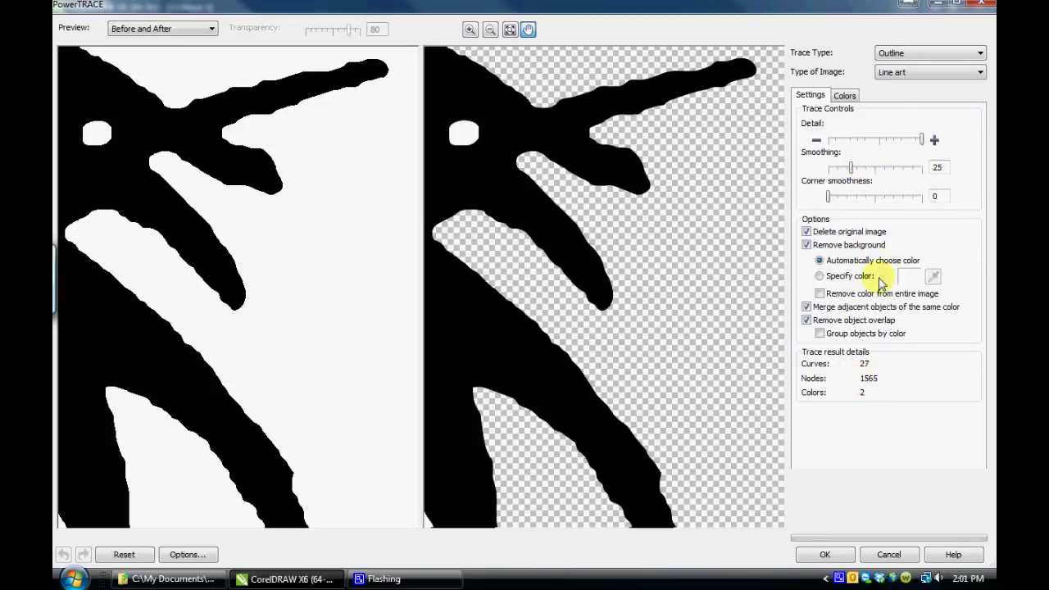
left_click_drag(853, 168, 866, 168)
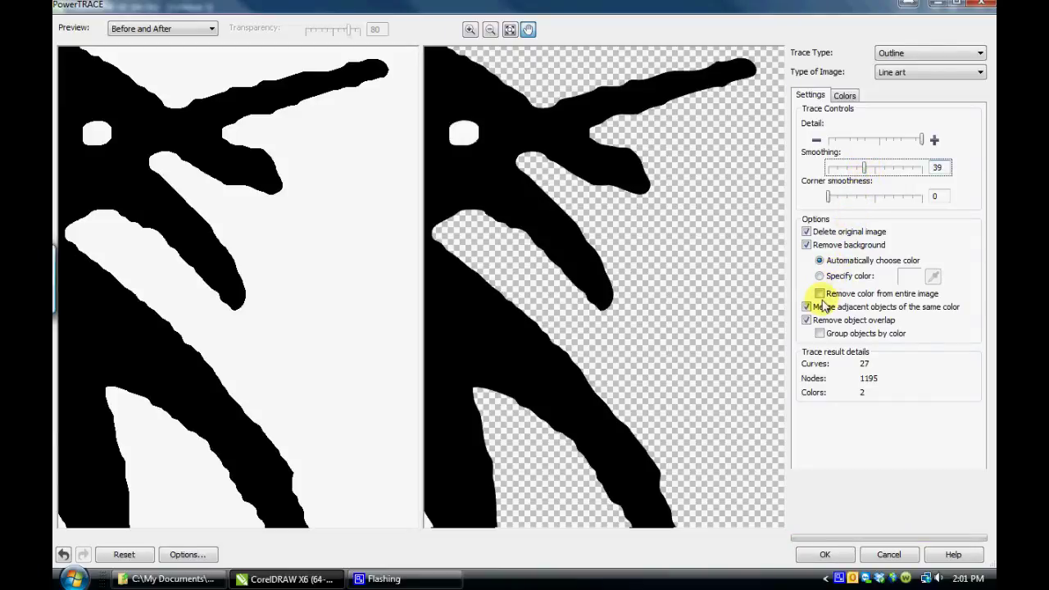
left_click(820, 295)
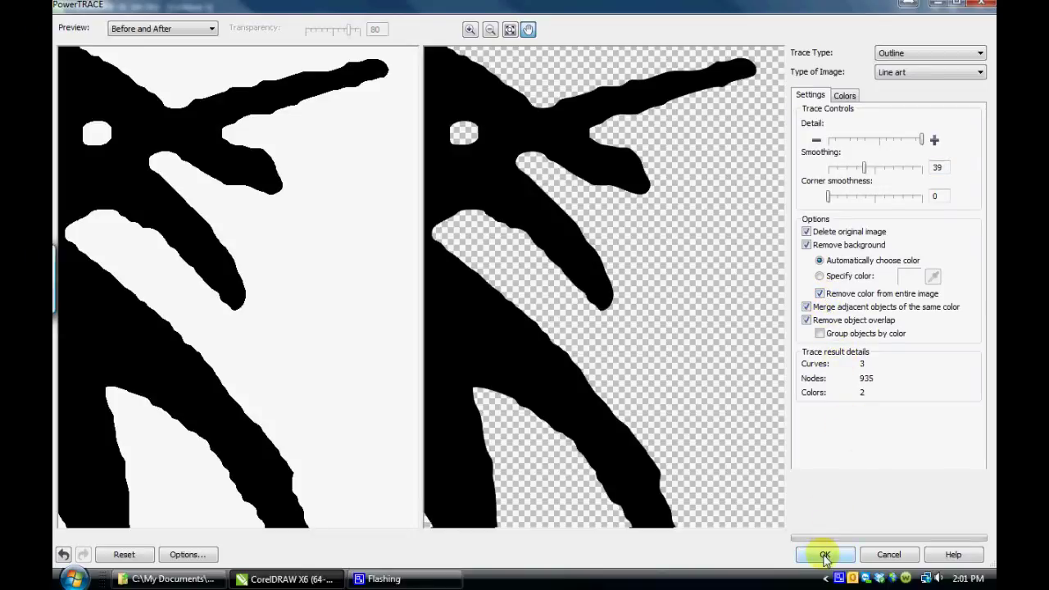
left_click(825, 556)
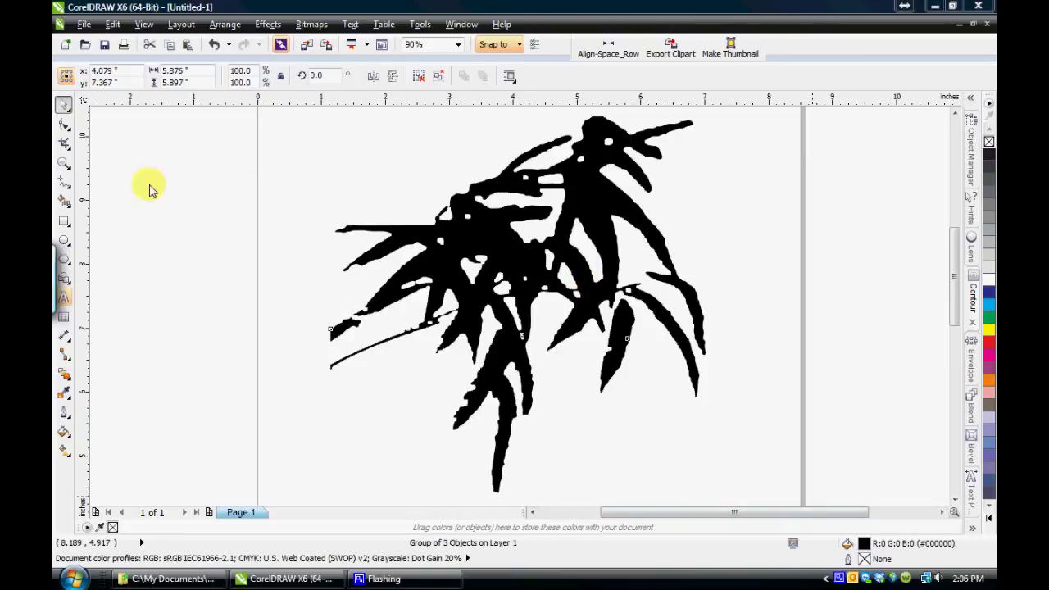
Move the traced bamboo group slightly down and right, then inspect its edges.
left_click(578, 159)
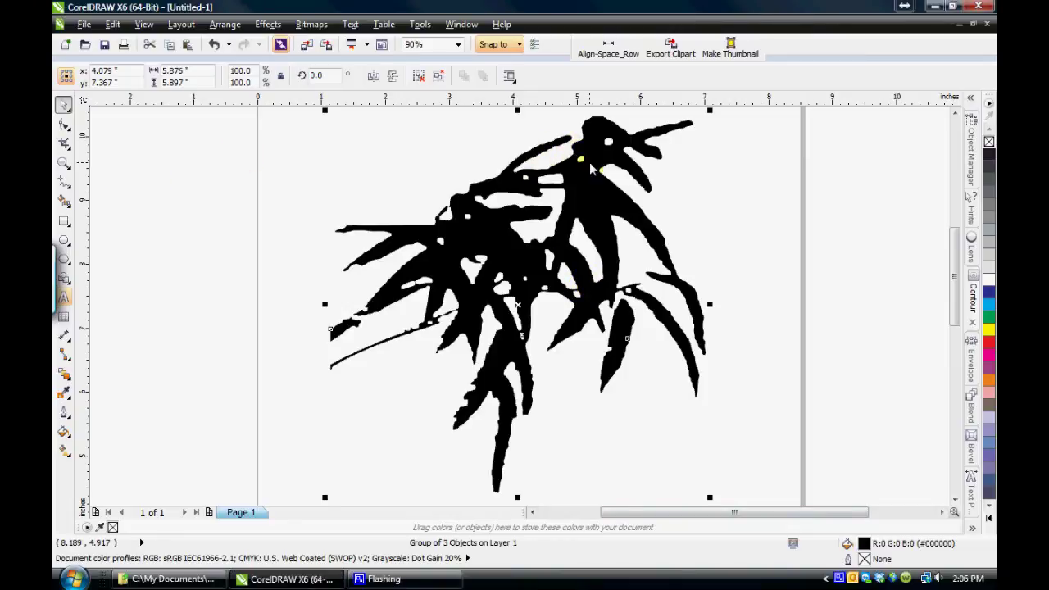
scroll(591, 160, "up", 5)
left_click_drag(591, 161, 627, 337)
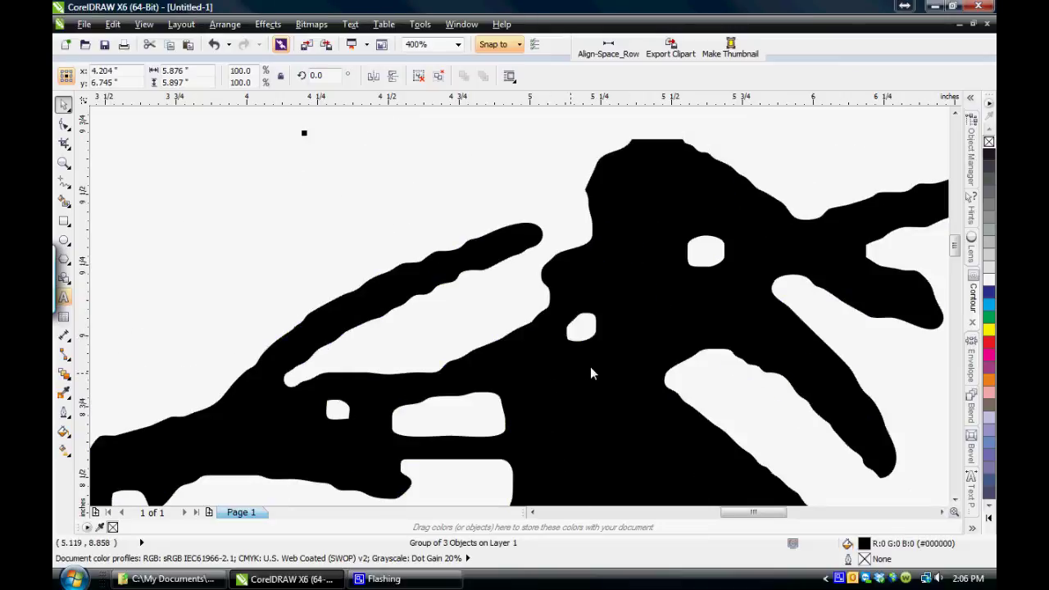
left_click_drag(956, 245, 953, 287)
scroll(770, 281, "down", 2)
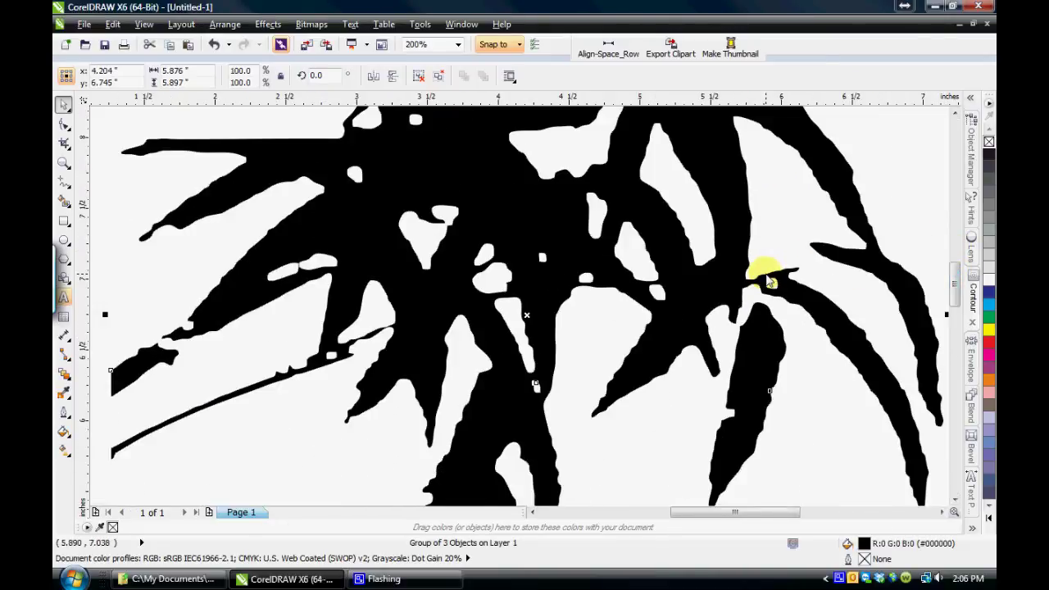
mouse_move(953, 282)
left_mouse_down()
mouse_move(964, 328)
mouse_move(963, 262)
left_mouse_up()
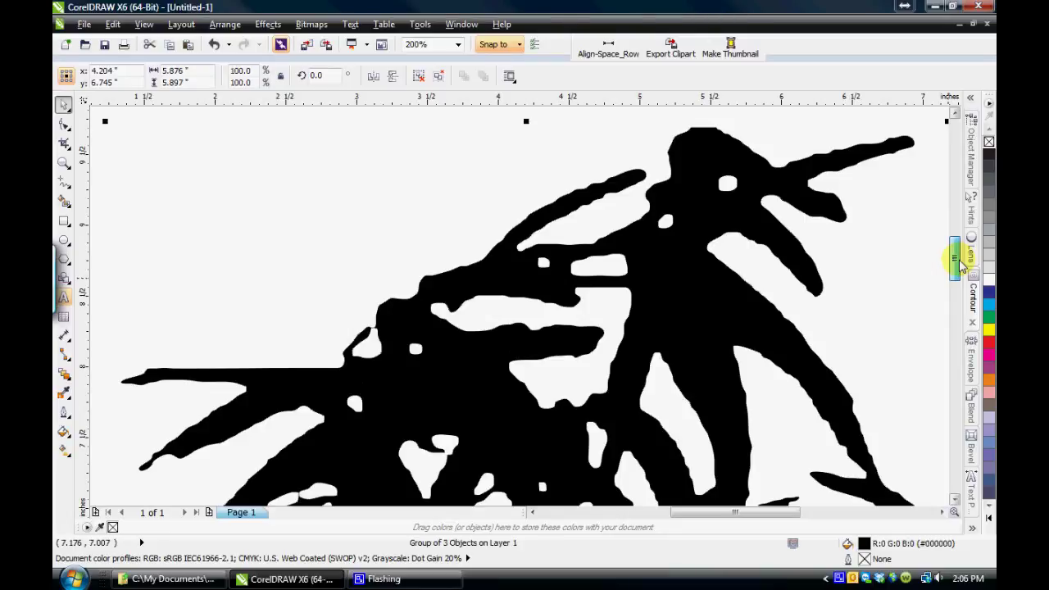